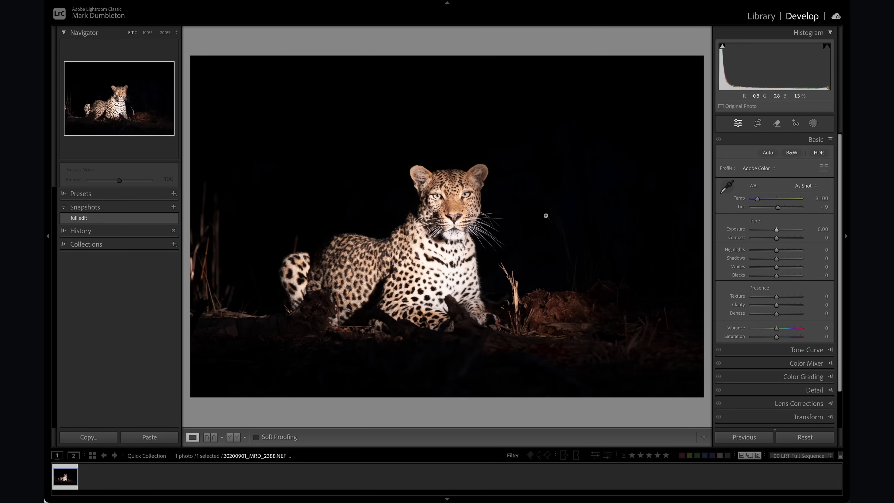
Apply AI Denoise to the leopard photo at amount 35, keeping Create Stack enabled.
{"action": "left_click", "coordinate": [436, 187]}
{"action": "left_click_drag", "start_coordinate": [568, 189], "coordinate": [345, 188]}
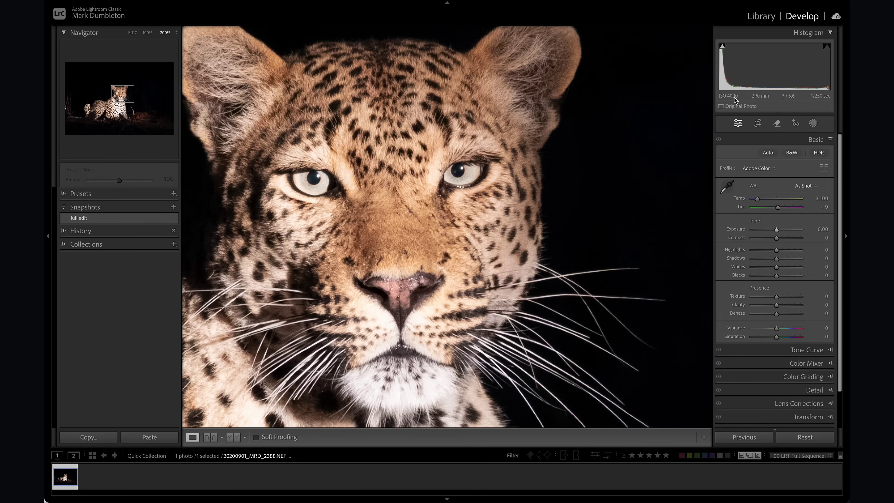
{"action": "left_click", "coordinate": [510, 313]}
{"action": "left_click", "coordinate": [537, 313]}
{"action": "left_click_drag", "start_coordinate": [537, 314], "coordinate": [330, 209]}
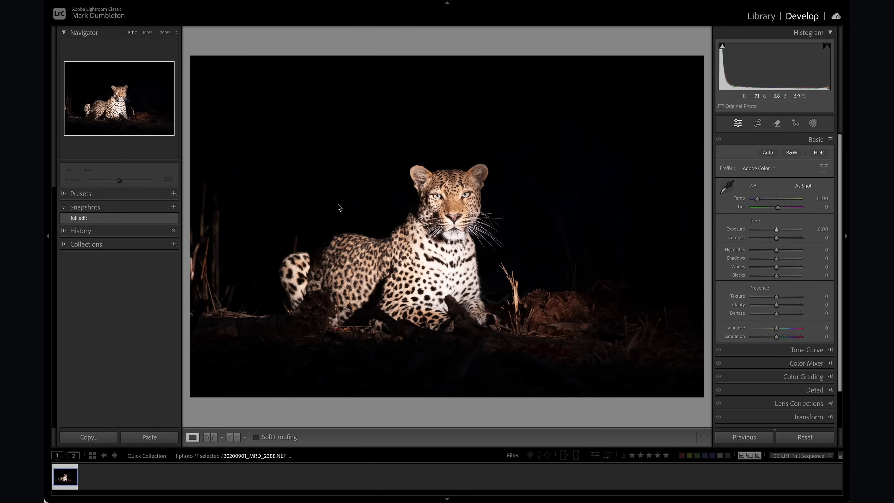
{"action": "left_click", "coordinate": [814, 390]}
{"action": "left_click", "coordinate": [745, 352]}
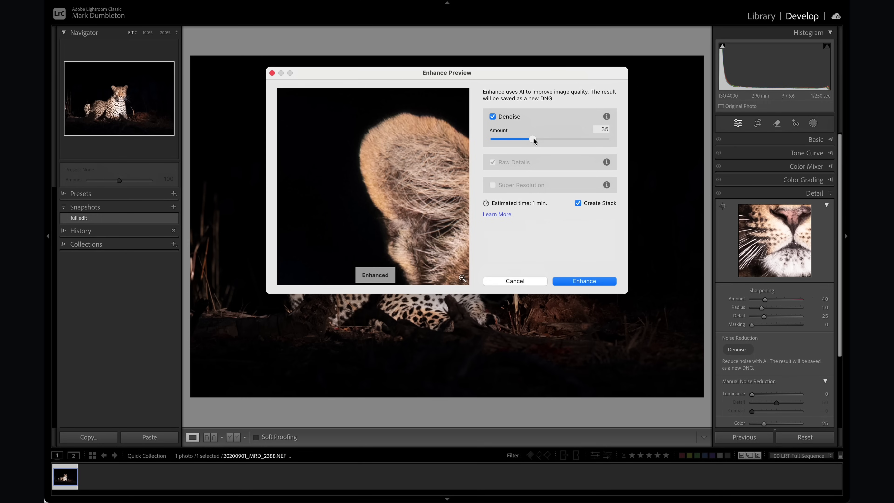
{"action": "left_click_drag", "start_coordinate": [405, 217], "coordinate": [343, 169]}
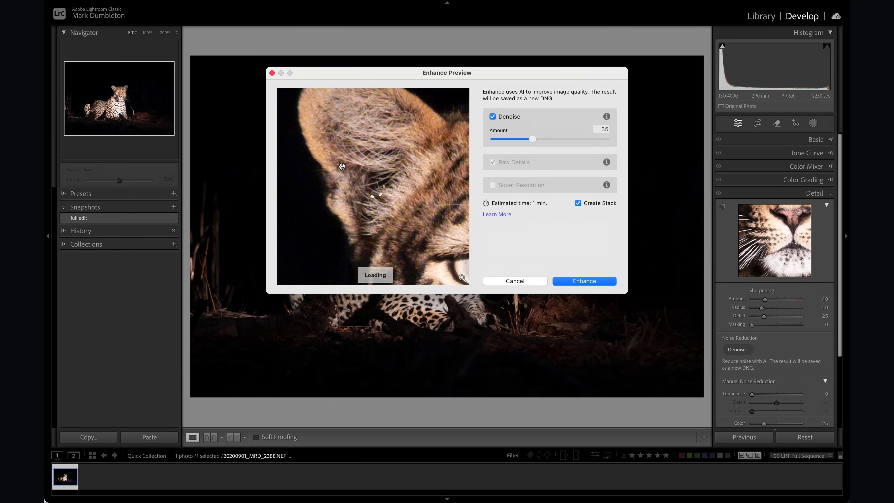
{"action": "left_click", "coordinate": [584, 282]}
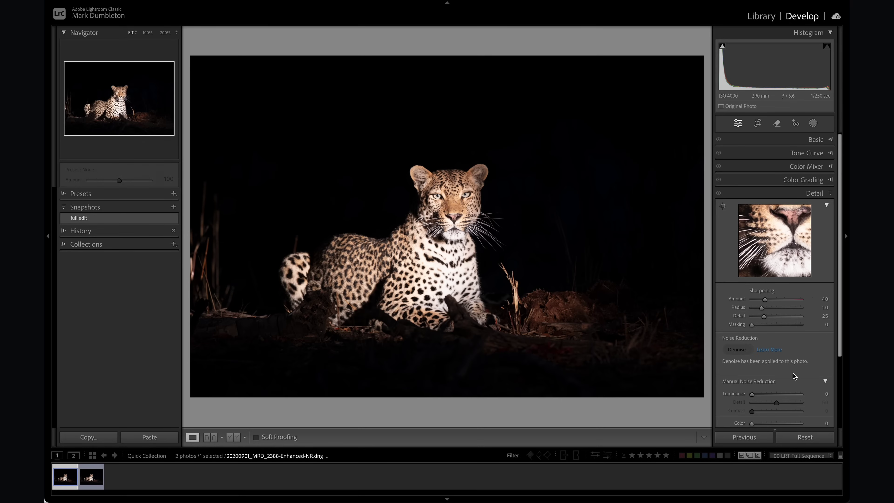
Lower the denoised photo's sharpening amount to its minimum and apply the Adobe Standard v2 profile.
{"action": "left_click_drag", "start_coordinate": [764, 299], "coordinate": [721, 300]}
{"action": "left_click", "coordinate": [815, 139]}
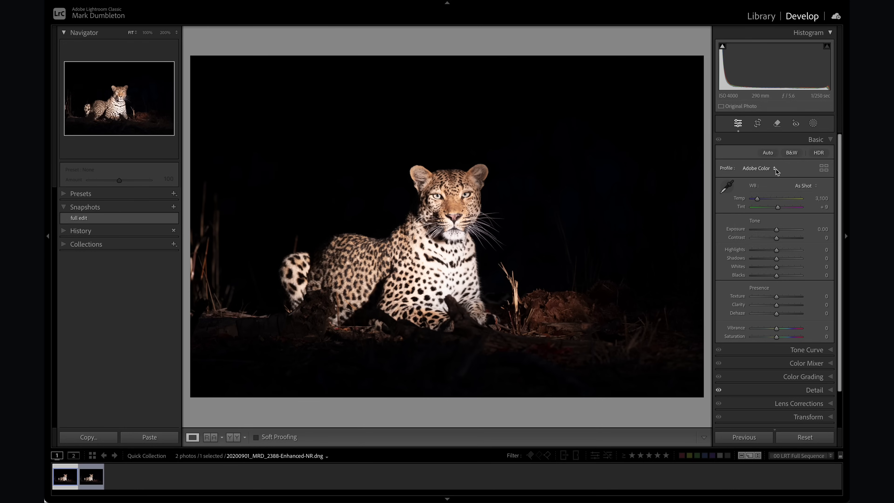
{"action": "left_click", "coordinate": [775, 168]}
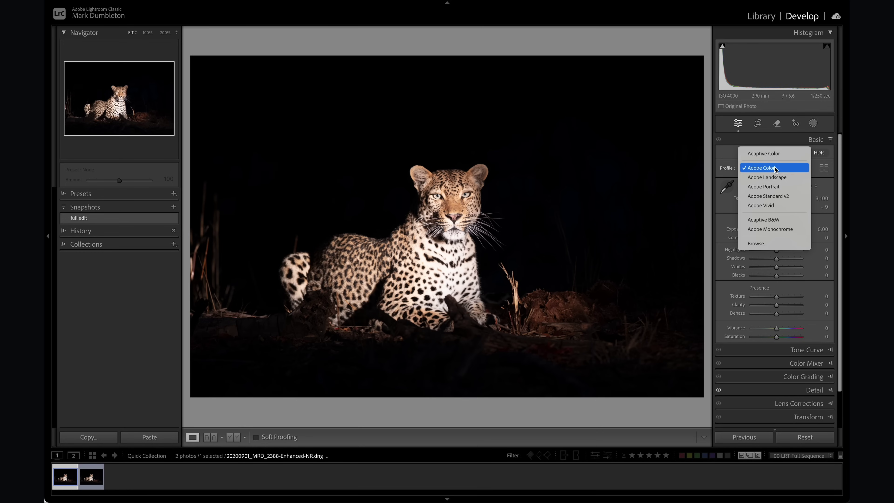
{"action": "left_click", "coordinate": [779, 196]}
Set the photo's overall tone to exposure −1.00, highlights −13, whites +44 and blacks +68.
{"action": "left_click_drag", "start_coordinate": [776, 230], "coordinate": [772, 231]}
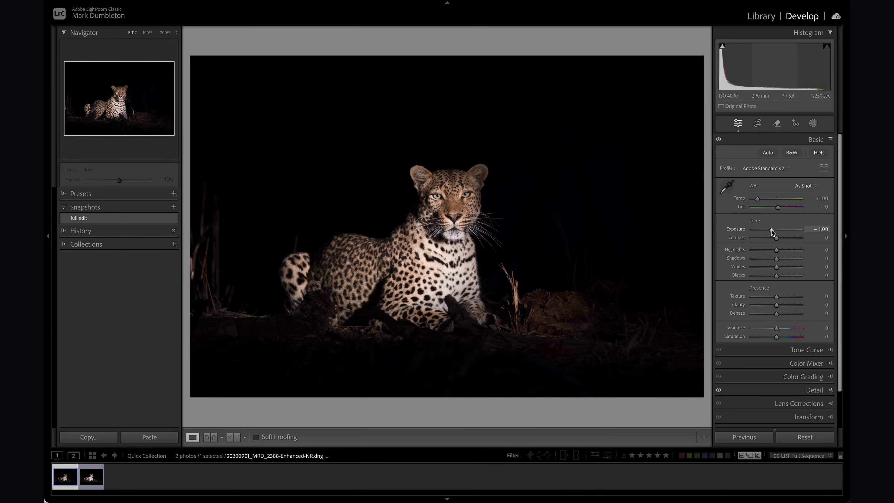
{"action": "left_click_drag", "start_coordinate": [781, 278], "coordinate": [794, 280]}
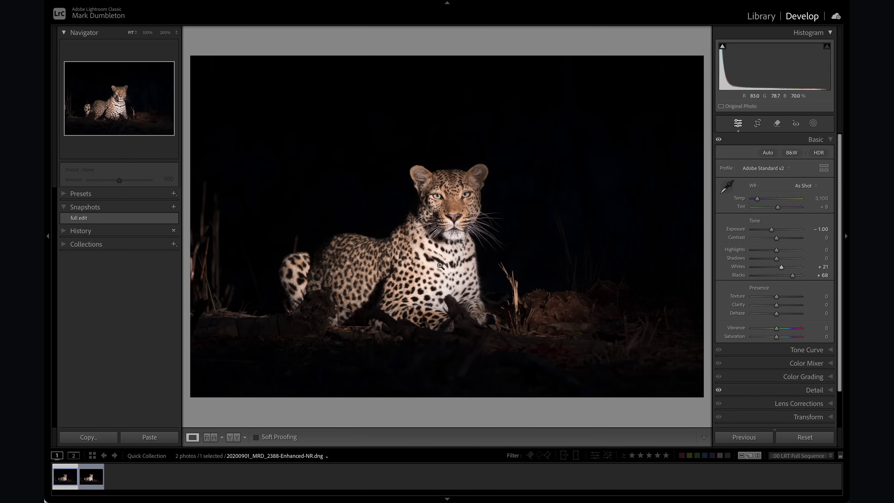
{"action": "left_click_drag", "start_coordinate": [781, 267], "coordinate": [784, 268]}
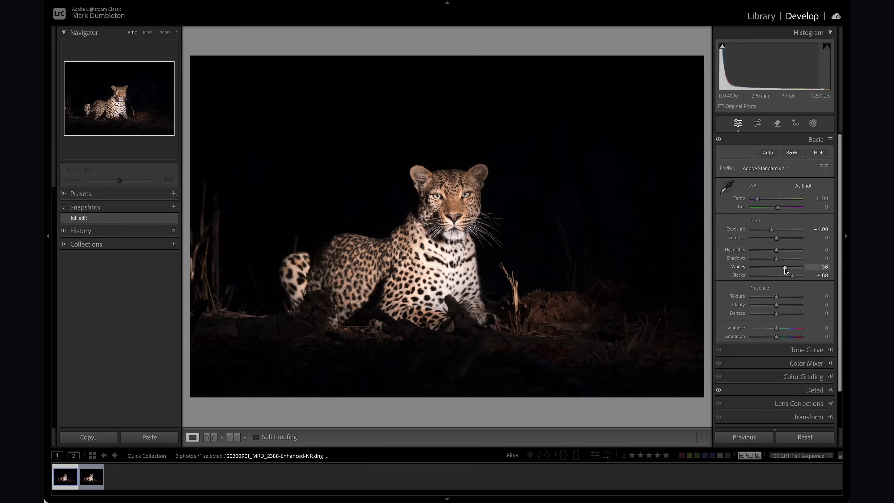
{"action": "left_click_drag", "start_coordinate": [784, 268], "coordinate": [780, 267]}
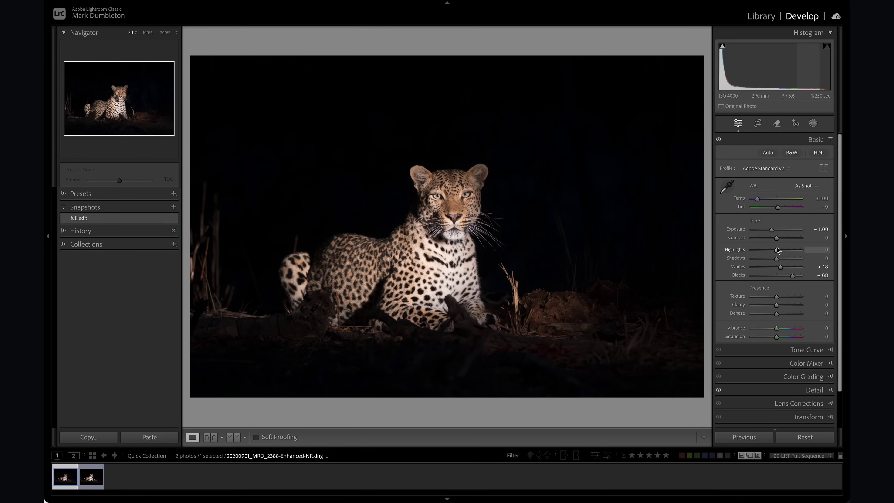
{"action": "left_click_drag", "start_coordinate": [776, 249], "coordinate": [773, 251]}
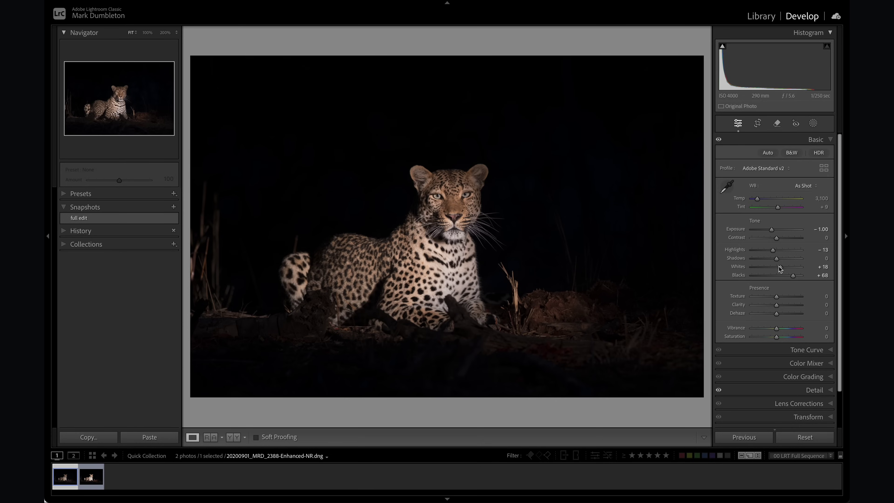
{"action": "left_click_drag", "start_coordinate": [780, 267], "coordinate": [787, 268]}
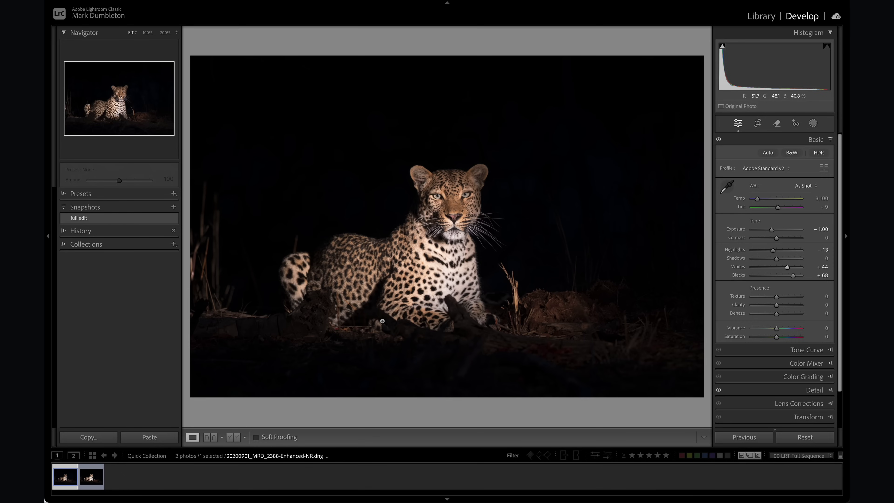
Add a radial gradient mask over the bright fur at the leopard's rear with highlights −34, whites −40 and exposure 0.
{"action": "left_click", "coordinate": [813, 123]}
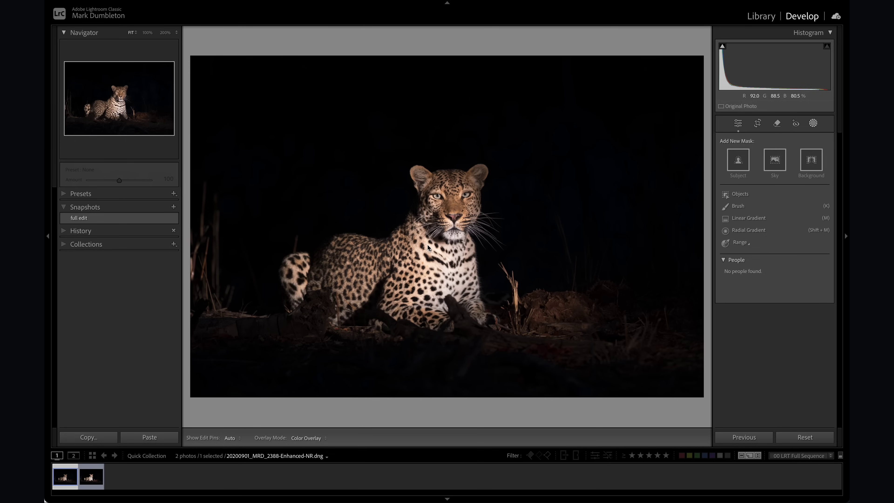
{"action": "left_click", "coordinate": [749, 230]}
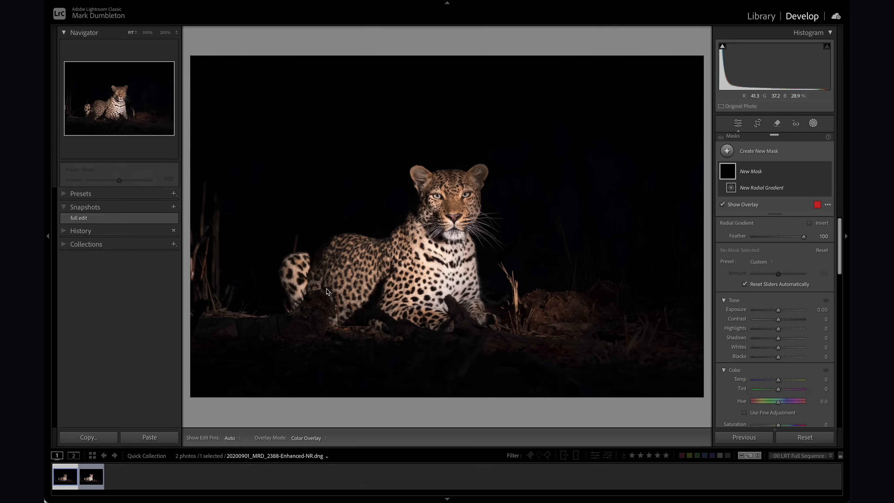
{"action": "left_click_drag", "start_coordinate": [295, 274], "coordinate": [322, 315]}
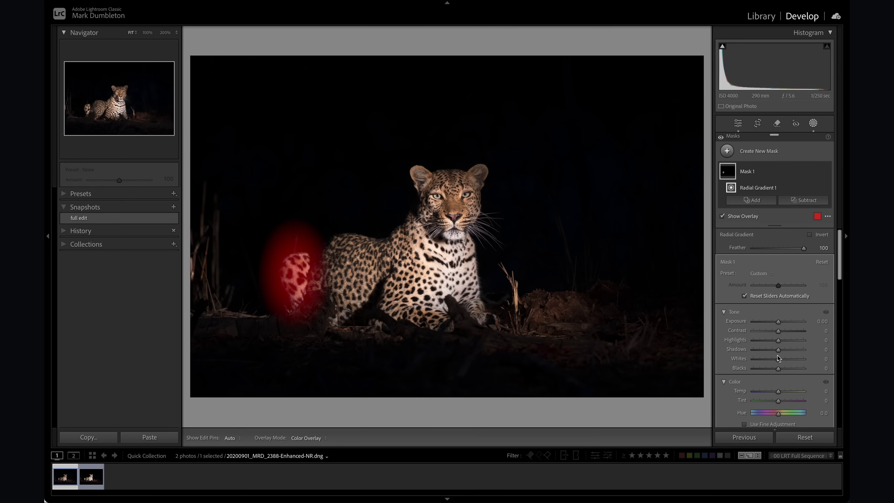
{"action": "left_click_drag", "start_coordinate": [778, 359], "coordinate": [782, 325]}
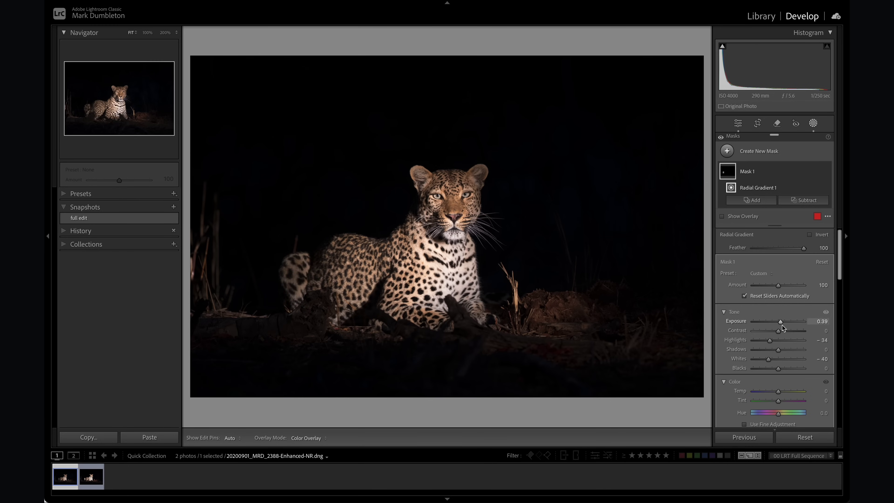
{"action": "double_click", "coordinate": [780, 323]}
Compare the rear fur with the mask off and on, and set the mask's highlights to −19.
{"action": "key", "text": "z"}
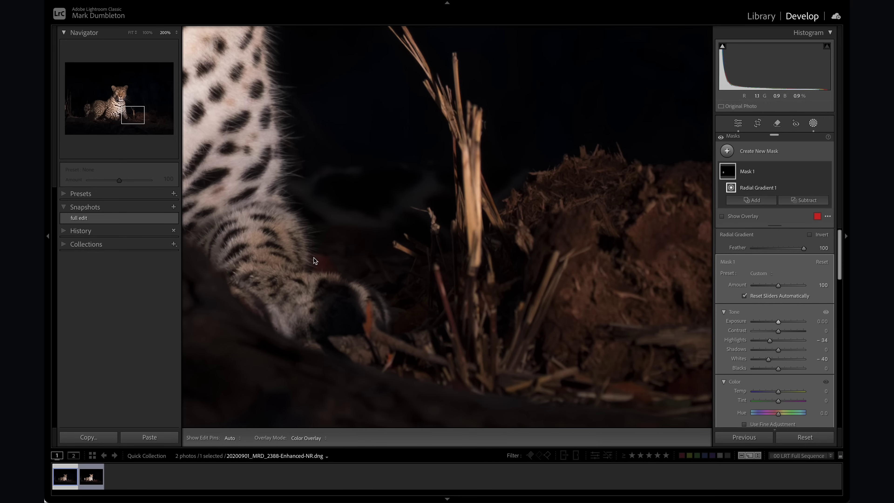
{"action": "left_click", "coordinate": [88, 109]}
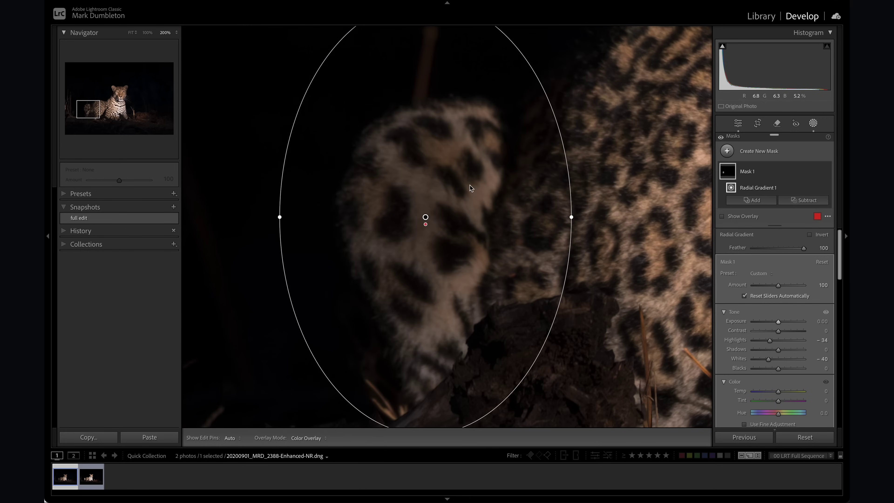
{"action": "left_click", "coordinate": [826, 172]}
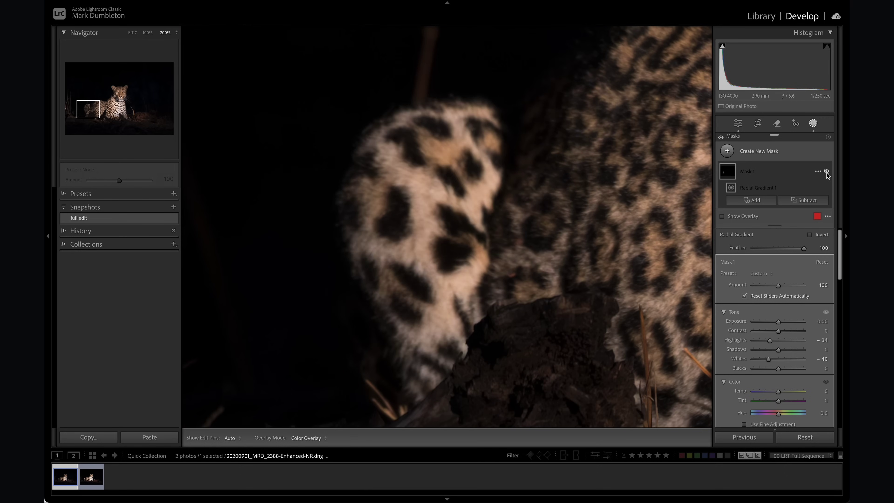
{"action": "left_click", "coordinate": [826, 171]}
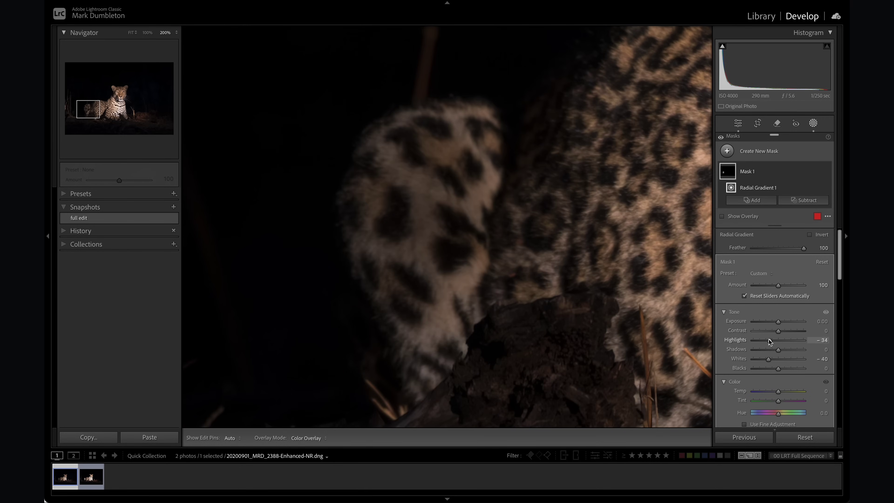
{"action": "left_click_drag", "start_coordinate": [769, 341], "coordinate": [772, 342]}
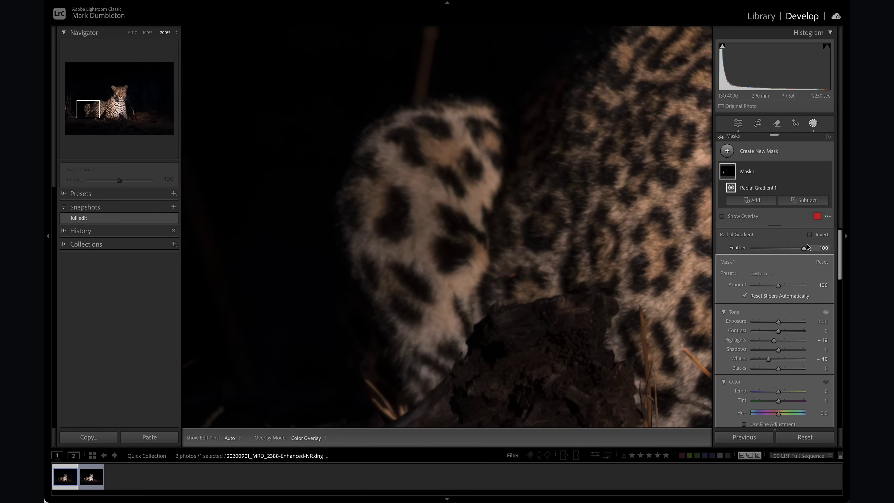
Subtract a luminance range sampled from the rear fur from Mask 1, narrowing its lower limit to about 81/99.
{"action": "left_click", "coordinate": [803, 200]}
{"action": "left_click", "coordinate": [784, 337]}
{"action": "left_click", "coordinate": [484, 191]}
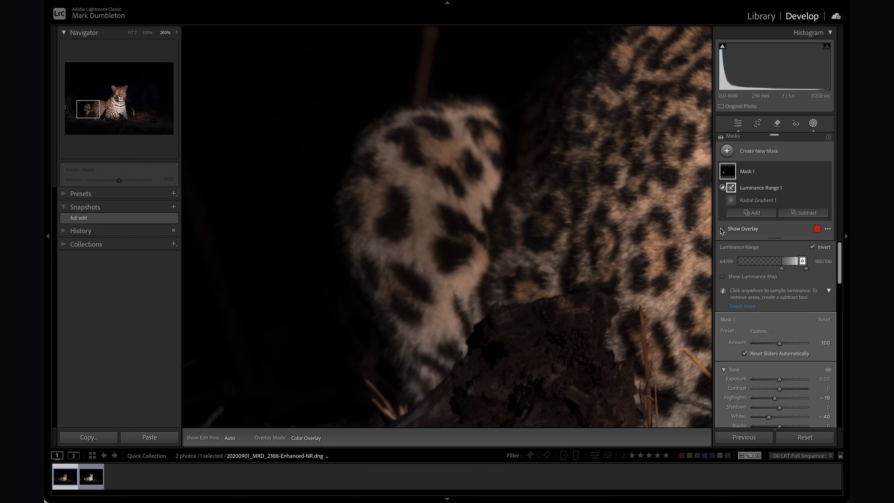
{"action": "left_click", "coordinate": [721, 229]}
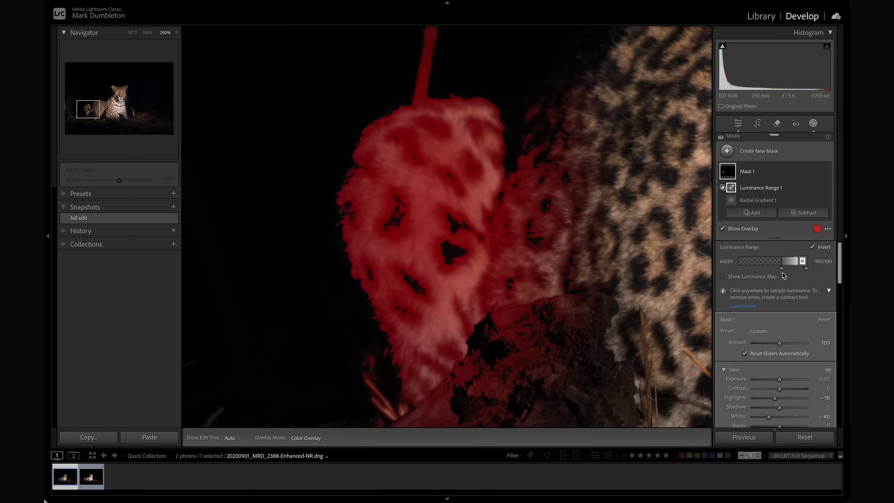
{"action": "mouse_move", "coordinate": [781, 270]}
{"action": "left_mouse_down"}
{"action": "mouse_move", "coordinate": [804, 262]}
{"action": "mouse_move", "coordinate": [780, 268]}
{"action": "mouse_move", "coordinate": [794, 272]}
{"action": "left_mouse_up"}
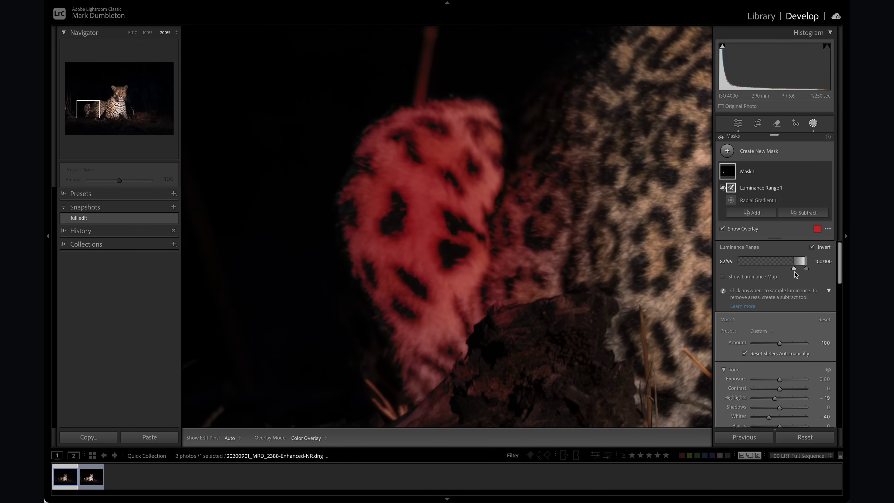
Set Mask 1's highlights to −22 and whites to −36.
{"action": "key", "text": "z"}
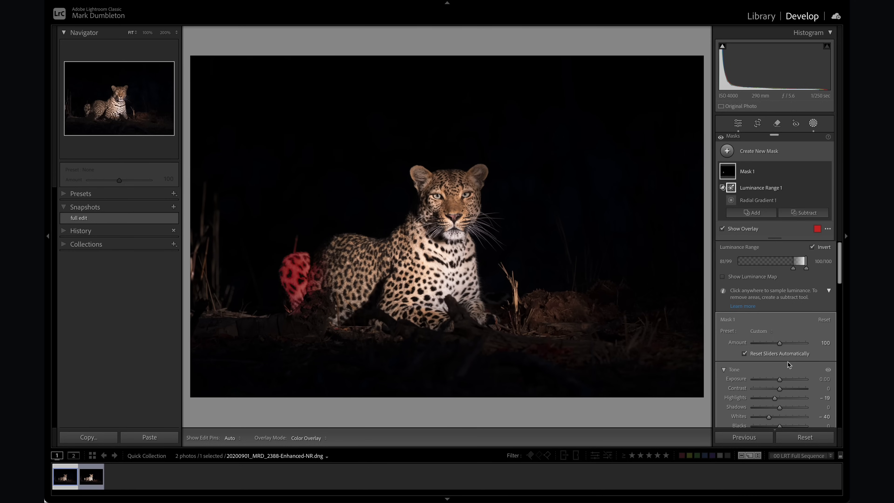
{"action": "key", "text": "o"}
{"action": "left_click_drag", "start_coordinate": [774, 398], "coordinate": [774, 401]}
{"action": "key", "text": "o"}
Add a second radial gradient mask over the leopard's lower chest with exposure −0.13, highlights −13 and whites −3.
{"action": "left_click", "coordinate": [727, 152]}
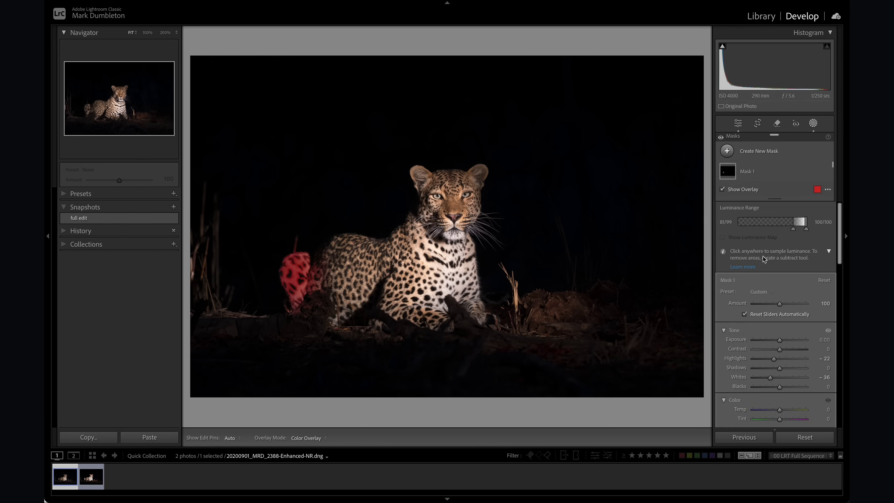
{"action": "left_click", "coordinate": [762, 256]}
{"action": "left_click_drag", "start_coordinate": [448, 274], "coordinate": [504, 322]}
{"action": "left_click_drag", "start_coordinate": [477, 288], "coordinate": [471, 295]}
{"action": "key", "text": "o"}
{"action": "left_click_drag", "start_coordinate": [779, 361], "coordinate": [777, 382]}
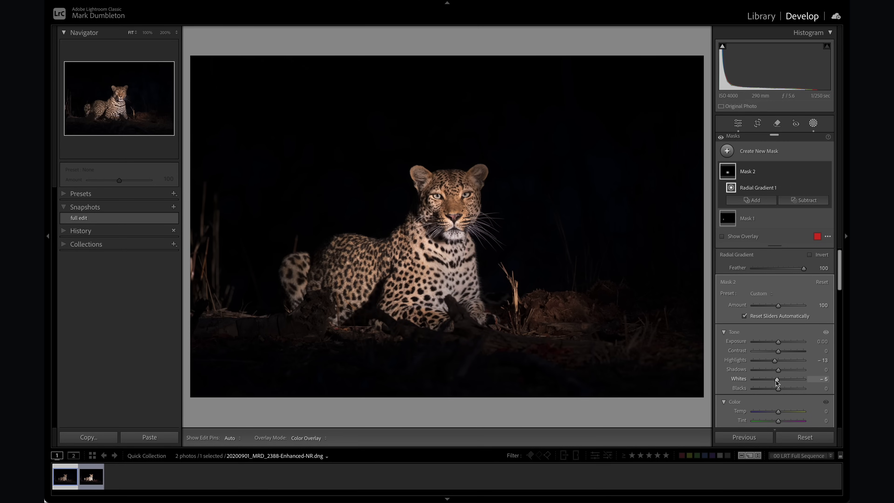
{"action": "left_click_drag", "start_coordinate": [778, 342], "coordinate": [777, 342]}
Compare the photo with Mask 2 off and on, and with all masks off and on.
{"action": "left_click", "coordinate": [827, 171]}
{"action": "left_click", "coordinate": [826, 171]}
{"action": "left_click", "coordinate": [826, 171]}
{"action": "left_click", "coordinate": [826, 171]}
{"action": "left_click", "coordinate": [720, 137]}
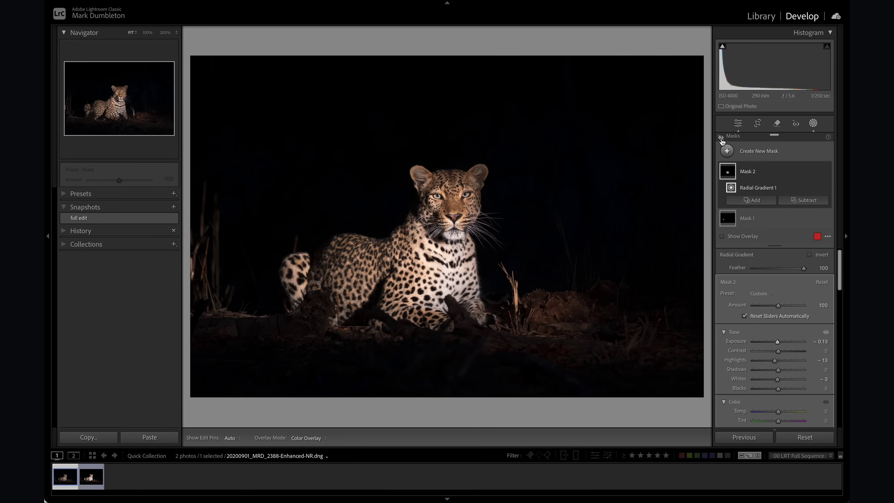
{"action": "left_click", "coordinate": [720, 138]}
{"action": "left_click", "coordinate": [721, 138]}
{"action": "left_click", "coordinate": [720, 138]}
{"action": "left_click", "coordinate": [720, 138]}
{"action": "left_click", "coordinate": [721, 138]}
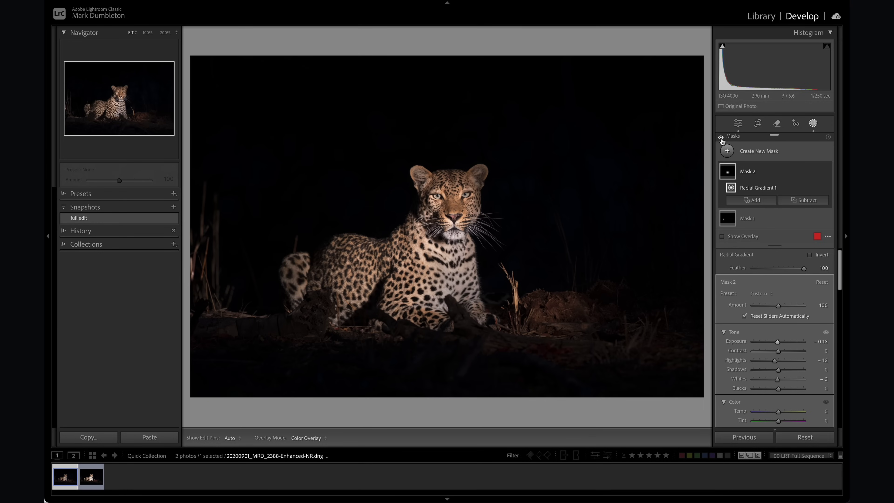
Check the whole photo for clipped whites and raise the global whites to +53.
{"action": "left_click", "coordinate": [815, 124]}
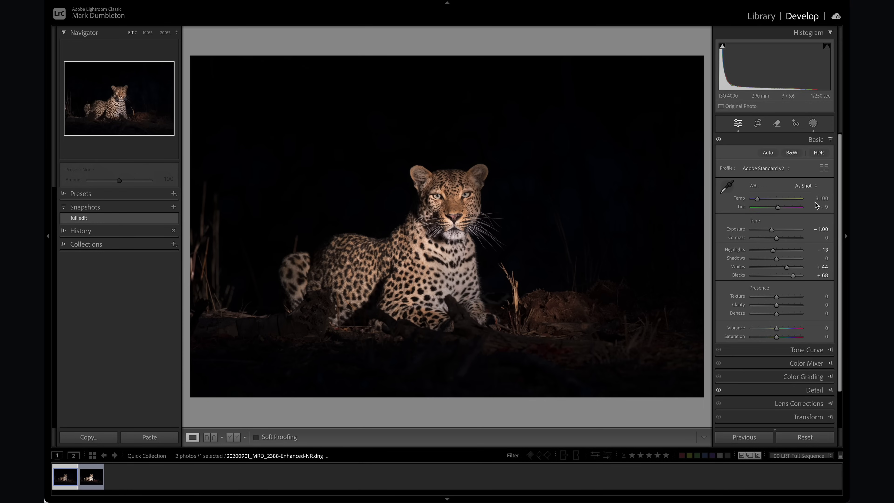
{"action": "left_click", "coordinate": [788, 268], "text": "alt"}
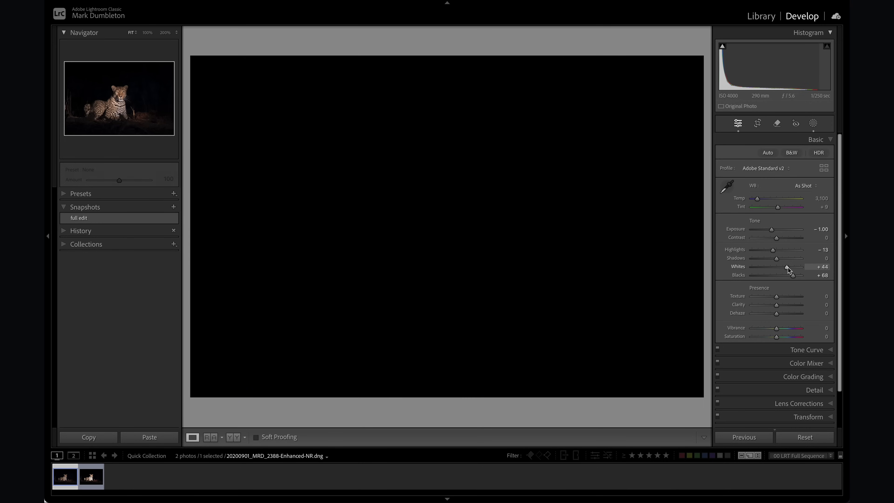
{"action": "left_click_drag", "start_coordinate": [788, 269], "coordinate": [791, 268]}
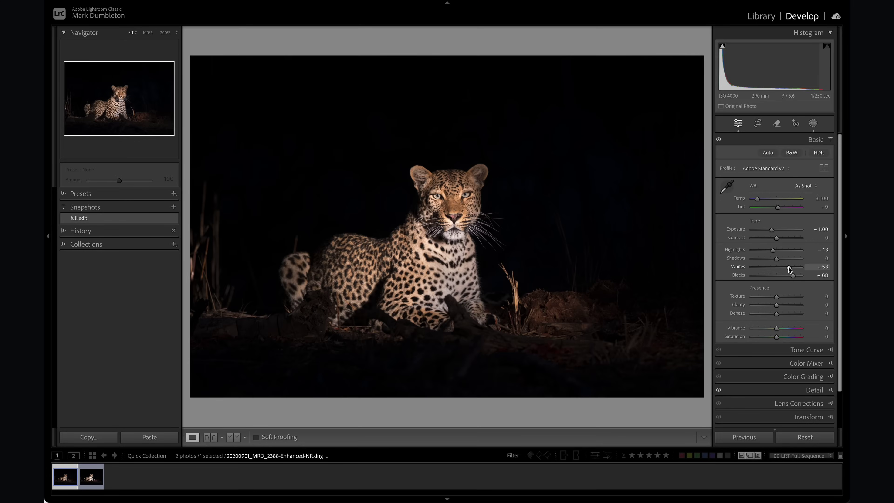
Add a radial gradient mask over the leopard's chin with exposure −0.46 and highlights −5.
{"action": "left_click", "coordinate": [328, 145]}
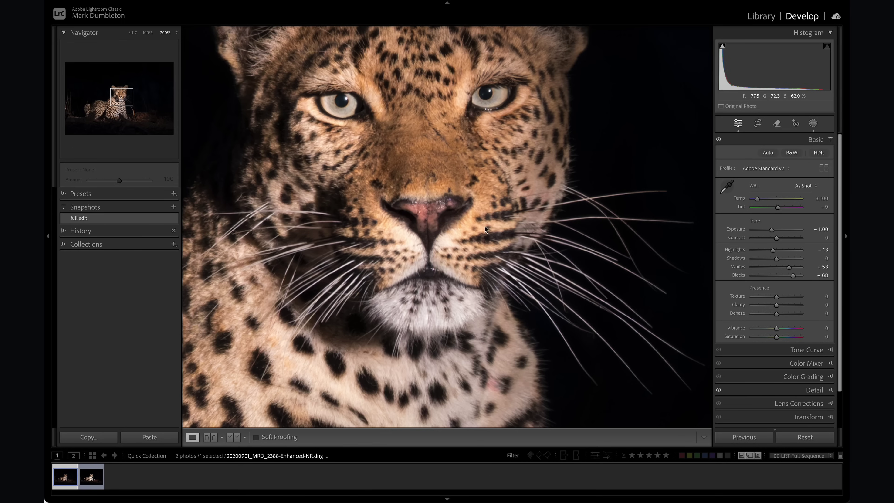
{"action": "left_click", "coordinate": [813, 124]}
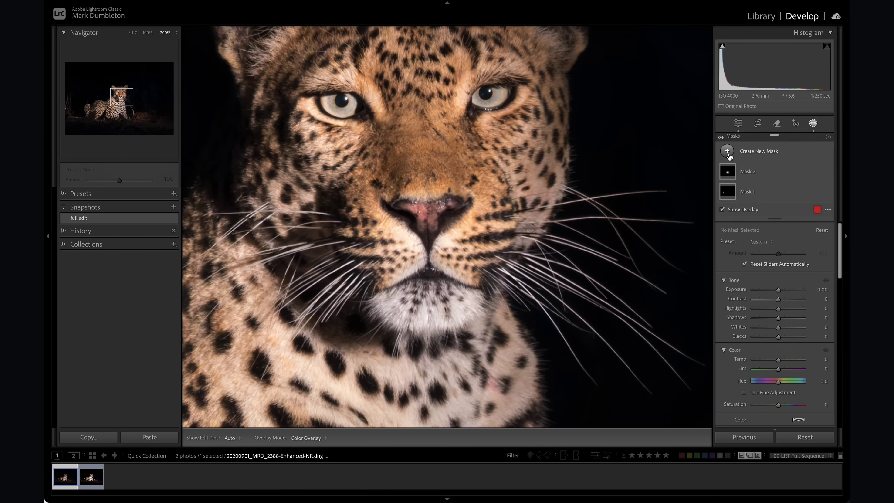
{"action": "left_click", "coordinate": [756, 150]}
{"action": "left_click", "coordinate": [757, 255]}
{"action": "left_click_drag", "start_coordinate": [428, 278], "coordinate": [500, 349]}
{"action": "left_click_drag", "start_coordinate": [779, 365], "coordinate": [776, 383]}
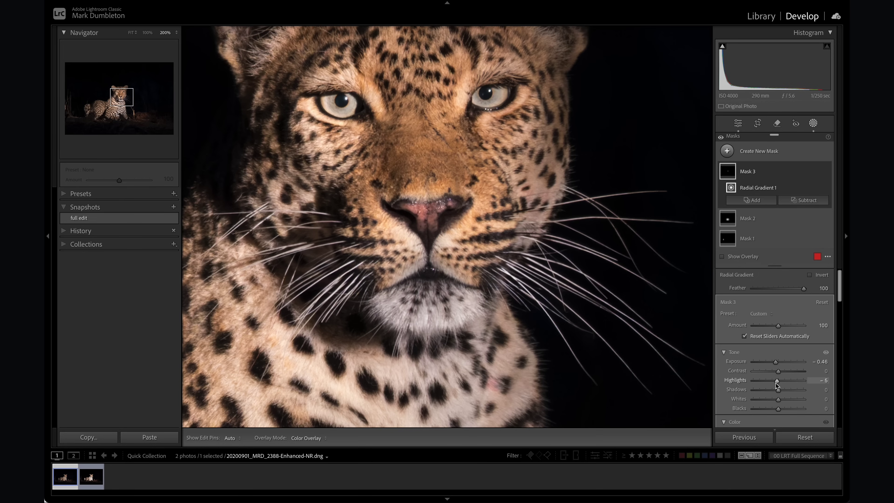
Enlarge the chin's radial gradient around the muzzle, set its exposure to −0.54 and reduce the mask amount to 61.
{"action": "mouse_move", "coordinate": [538, 282]}
{"action": "left_click_drag", "start_coordinate": [538, 282], "coordinate": [551, 283]}
{"action": "left_click_drag", "start_coordinate": [428, 348], "coordinate": [433, 374]}
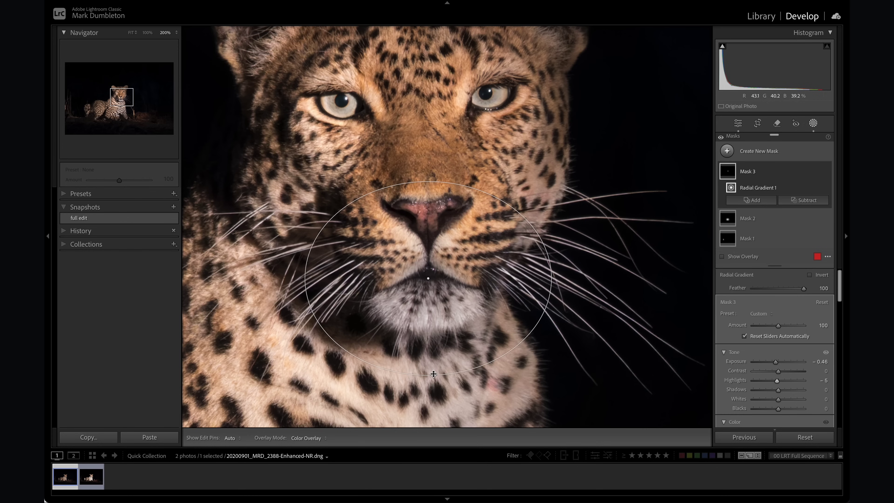
{"action": "left_click_drag", "start_coordinate": [776, 363], "coordinate": [775, 363]}
{"action": "key", "text": "z"}
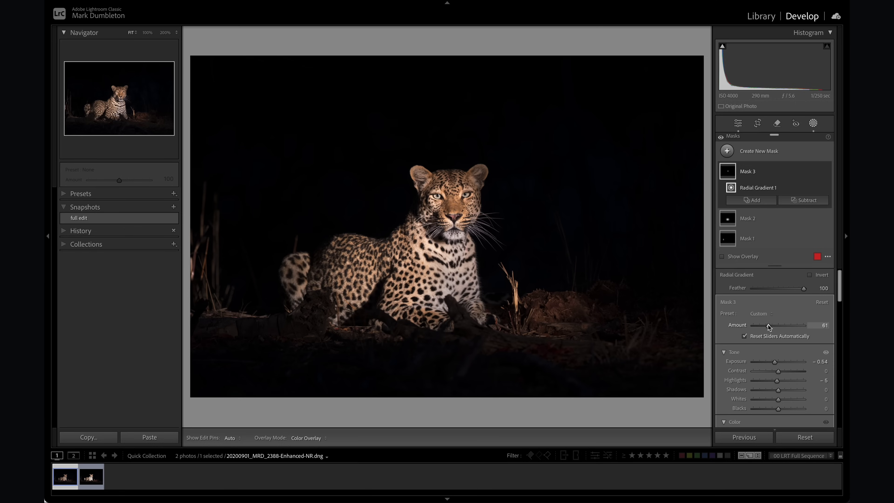
{"action": "left_click", "coordinate": [813, 123]}
Crop the photo tighter on the sides, top and bottom, and reposition the leopard within the frame.
{"action": "left_click", "coordinate": [760, 125]}
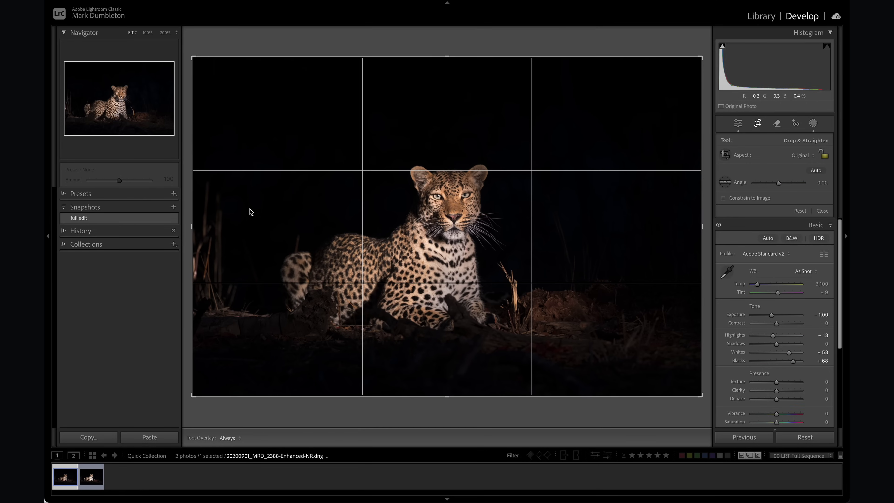
{"action": "left_click_drag", "start_coordinate": [191, 228], "coordinate": [215, 226]}
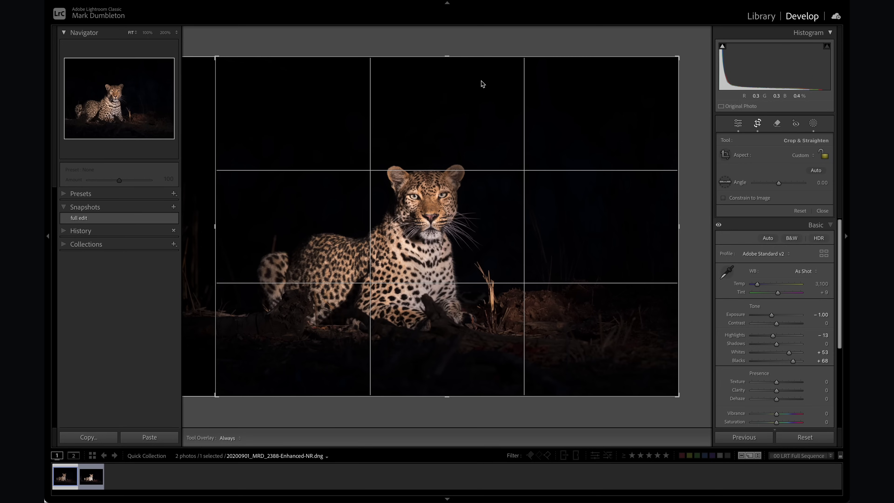
{"action": "left_click_drag", "start_coordinate": [447, 57], "coordinate": [447, 79]}
{"action": "left_click_drag", "start_coordinate": [450, 374], "coordinate": [450, 366]}
{"action": "left_click_drag", "start_coordinate": [458, 306], "coordinate": [467, 299]}
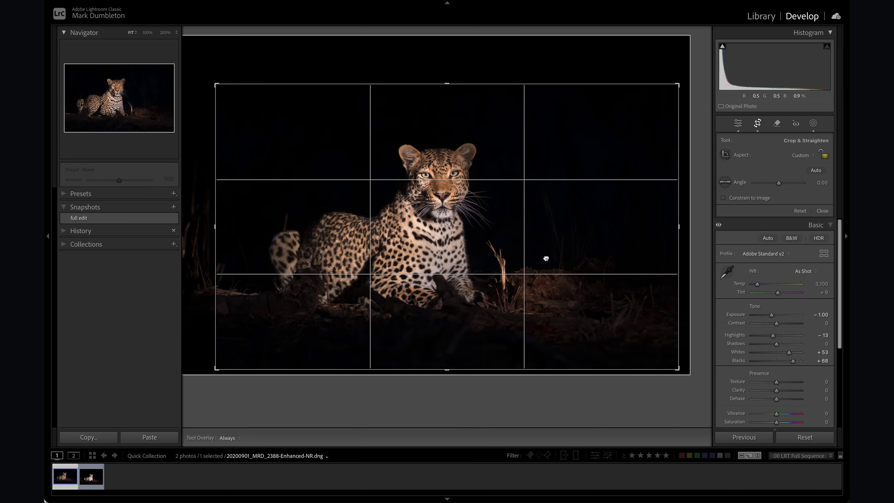
{"action": "key", "text": "Return"}
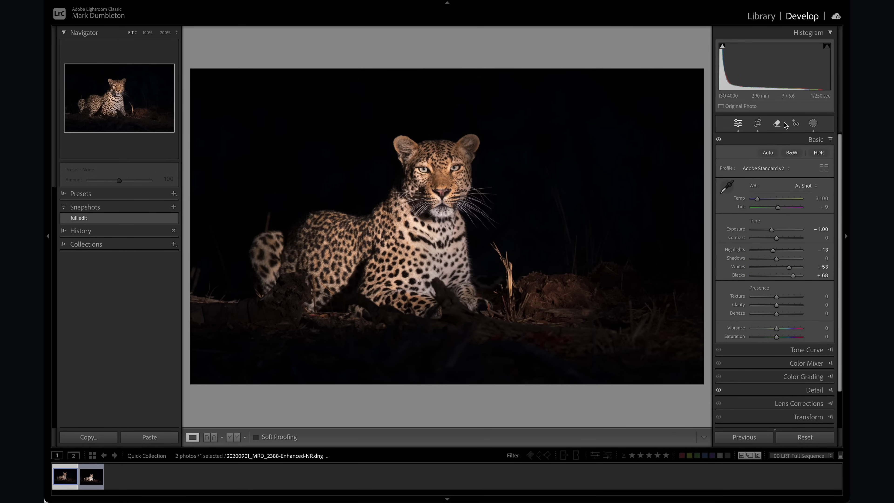
Add a radial gradient mask over the ground at the photo's lower-left edge with exposure −0.19 and highlights −50.
{"action": "left_click", "coordinate": [809, 124]}
{"action": "left_click", "coordinate": [726, 151]}
{"action": "left_click", "coordinate": [763, 243]}
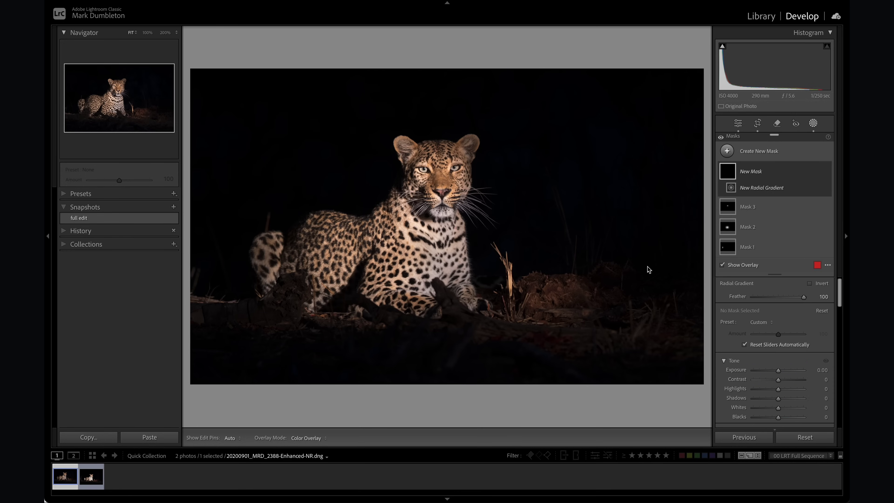
{"action": "left_click_drag", "start_coordinate": [210, 304], "coordinate": [250, 321]}
{"action": "left_click_drag", "start_coordinate": [777, 409], "coordinate": [776, 383]}
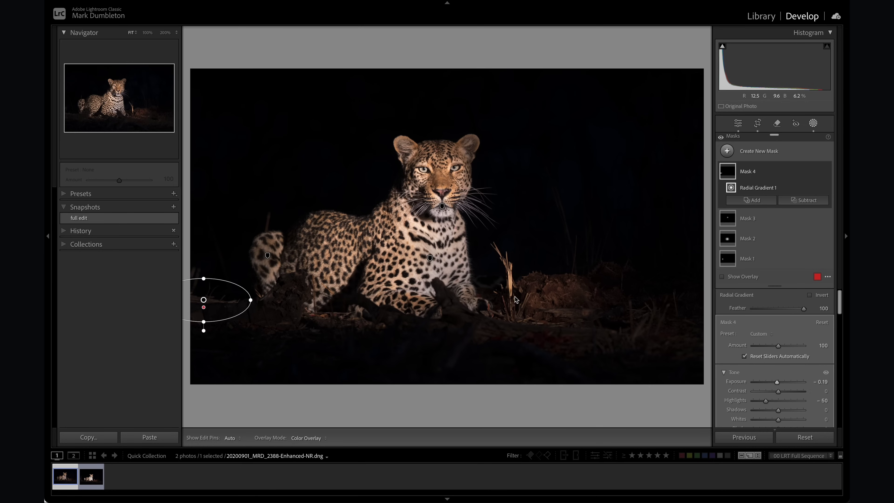
{"action": "left_click", "coordinate": [813, 123]}
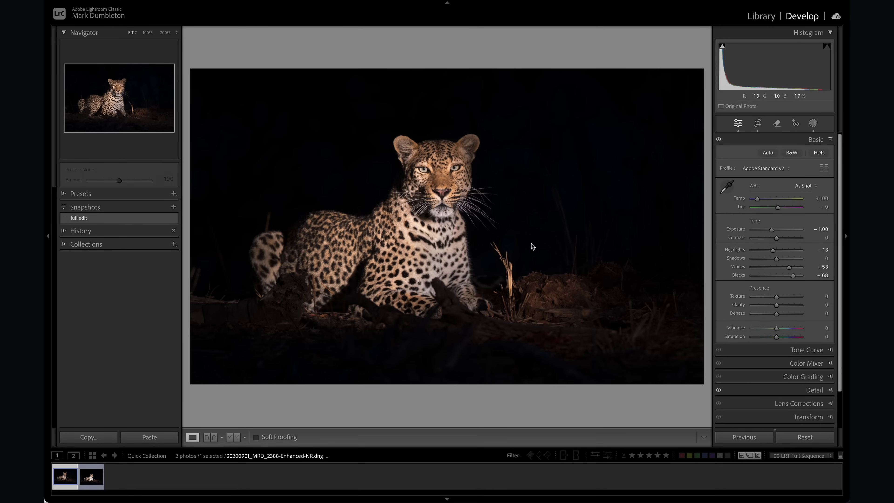
Add a radial gradient mask over the earth mound beside the leopard with exposure −0.69, and start another radial gradient mask.
{"action": "left_click", "coordinate": [813, 124]}
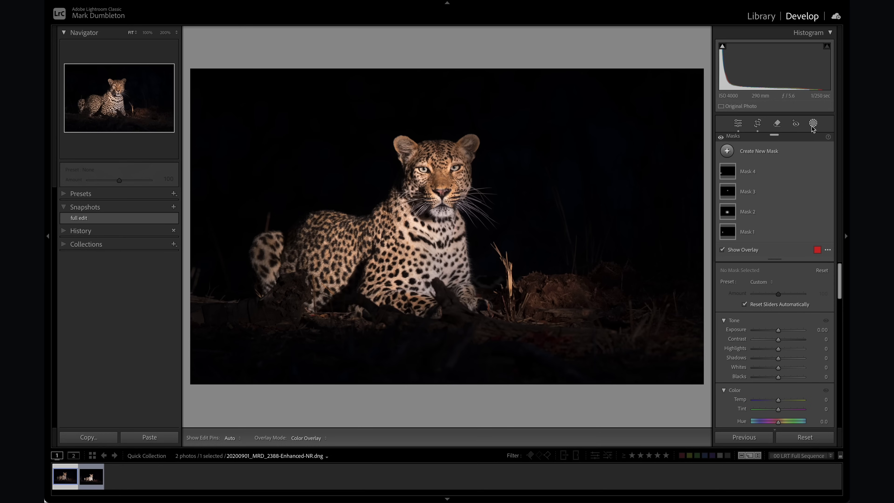
{"action": "left_click", "coordinate": [726, 151]}
{"action": "left_click", "coordinate": [761, 255]}
{"action": "left_click_drag", "start_coordinate": [554, 295], "coordinate": [613, 331]}
{"action": "left_click_drag", "start_coordinate": [778, 402], "coordinate": [774, 403]}
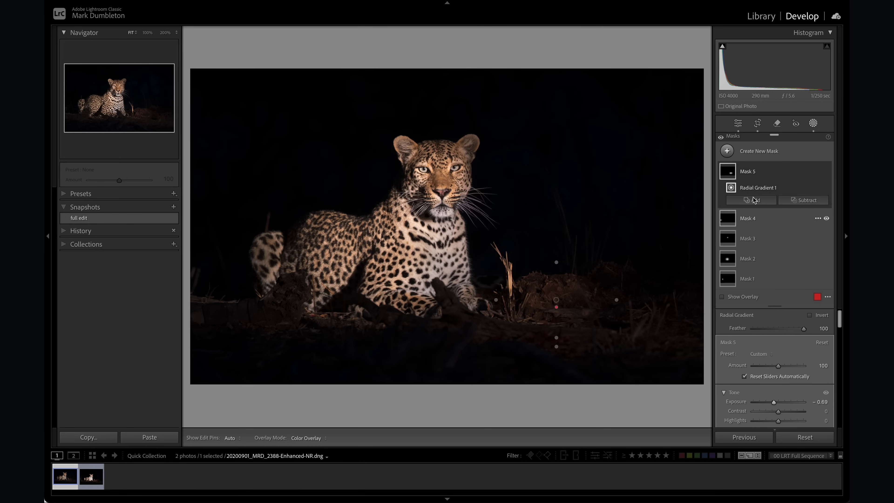
{"action": "left_click", "coordinate": [726, 151]}
{"action": "left_click", "coordinate": [757, 256]}
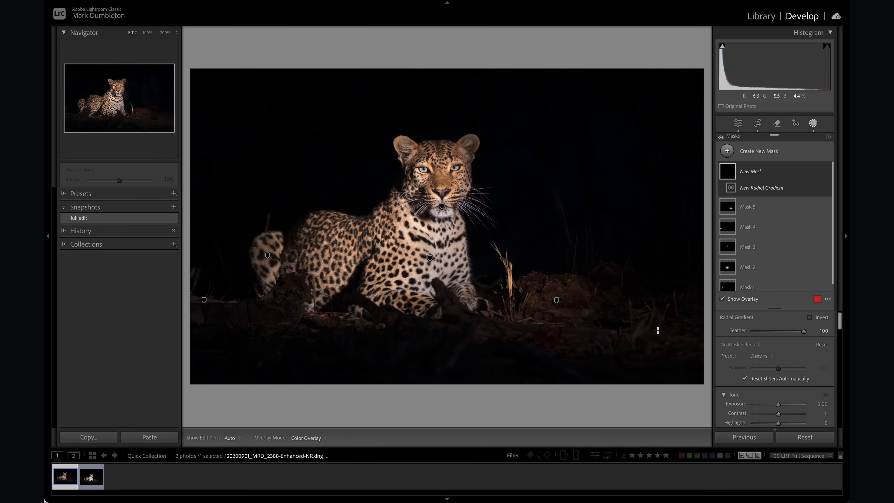
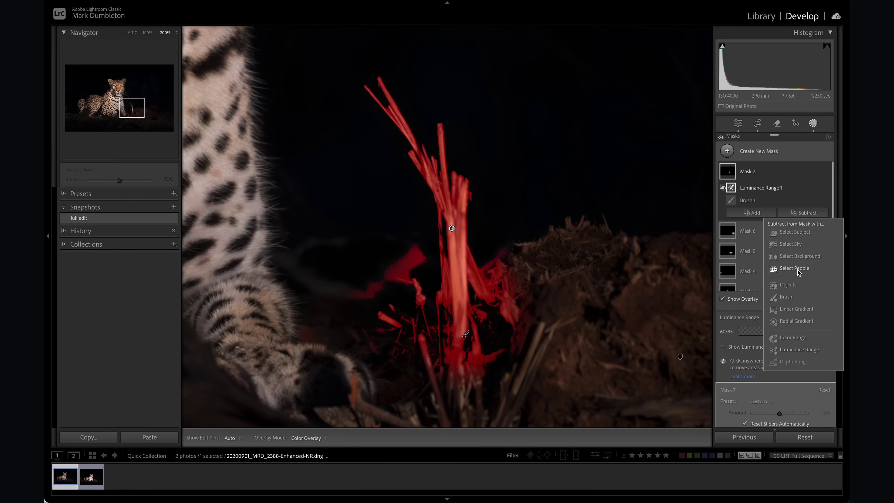
Subtract the earth mound and the ground around the grass stalks from Mask 7 with a size 33 brush.
{"action": "scroll", "coordinate": [567, 327], "scroll_direction": "up", "scroll_amount": 7}
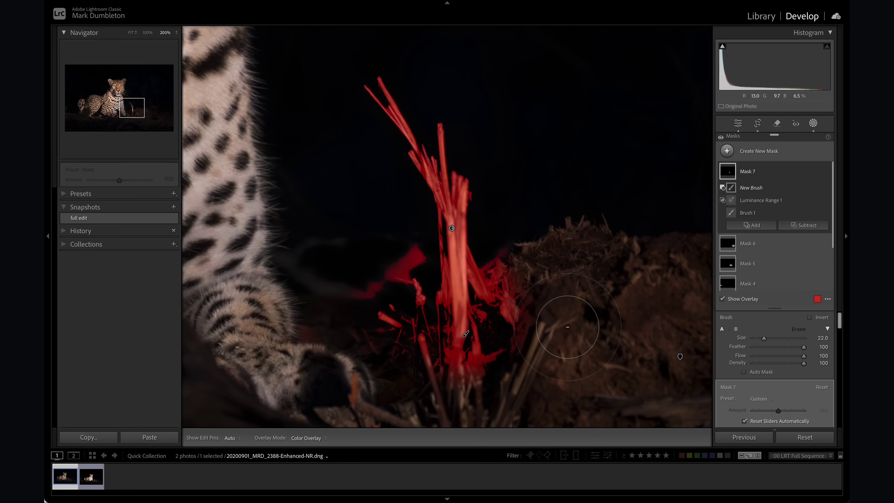
{"action": "scroll", "coordinate": [567, 327], "scroll_direction": "up", "scroll_amount": 1}
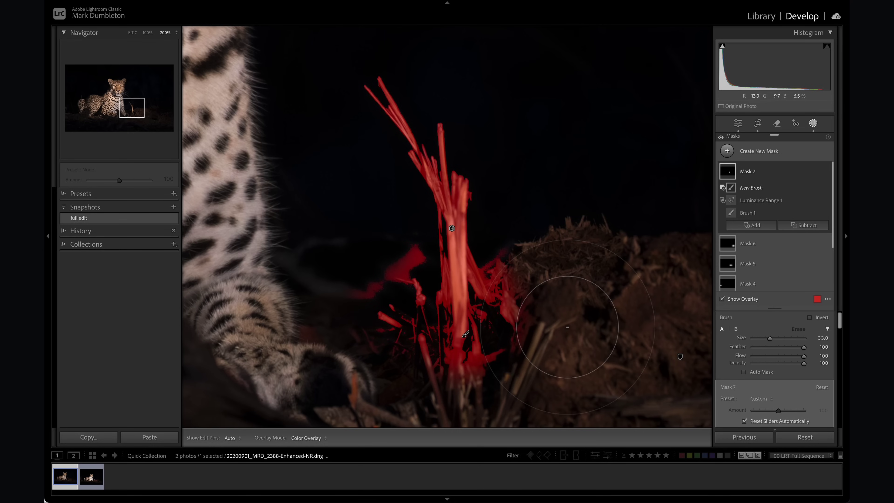
{"action": "key", "text": "h"}
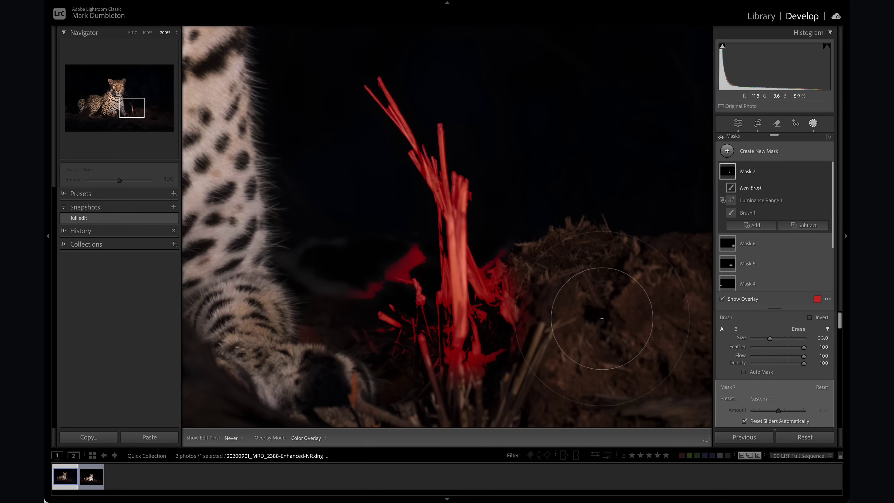
{"action": "mouse_move", "coordinate": [558, 278]}
{"action": "left_mouse_down"}
{"action": "mouse_move", "coordinate": [577, 306]}
{"action": "mouse_move", "coordinate": [553, 376]}
{"action": "left_mouse_up"}
{"action": "mouse_move", "coordinate": [314, 317]}
{"action": "left_mouse_down"}
{"action": "mouse_move", "coordinate": [345, 264]}
{"action": "mouse_move", "coordinate": [349, 338]}
{"action": "mouse_move", "coordinate": [385, 371]}
{"action": "mouse_move", "coordinate": [458, 390]}
{"action": "mouse_move", "coordinate": [503, 380]}
{"action": "mouse_move", "coordinate": [550, 353]}
{"action": "mouse_move", "coordinate": [557, 319]}
{"action": "mouse_move", "coordinate": [542, 258]}
{"action": "left_mouse_up"}
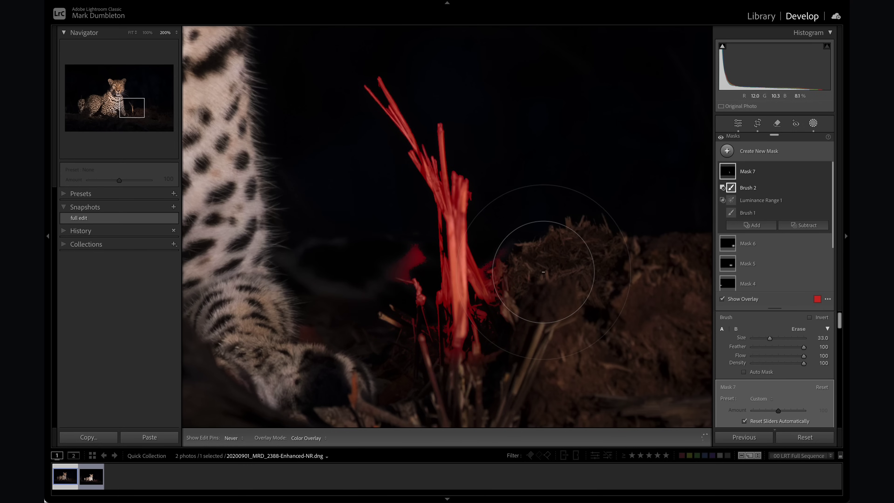
Set Mask 7's highlights to −37, exposure to −0.06 and temperature to −12.
{"action": "scroll", "coordinate": [798, 397], "scroll_direction": "down", "scroll_amount": 3}
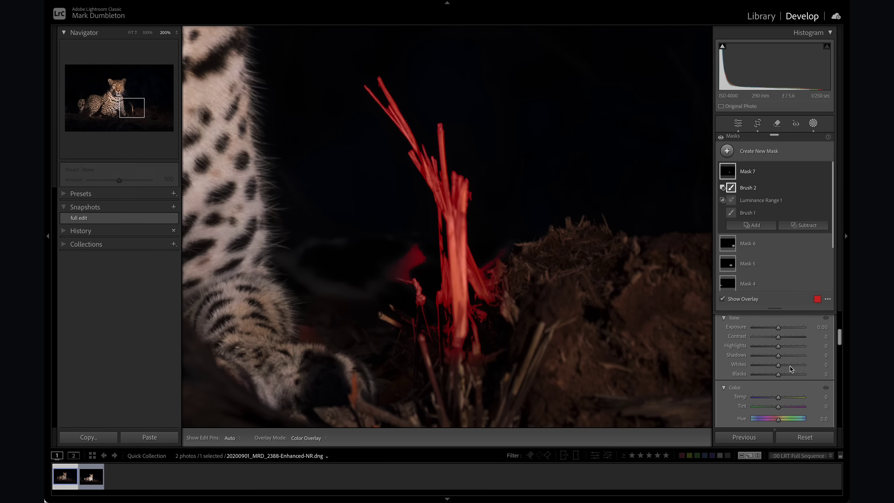
{"action": "left_click_drag", "start_coordinate": [778, 346], "coordinate": [767, 347]}
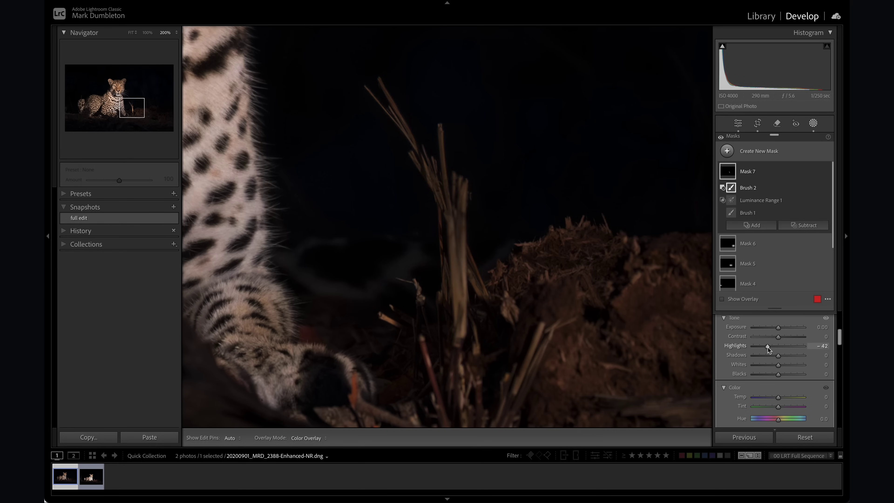
{"action": "left_click", "coordinate": [777, 328]}
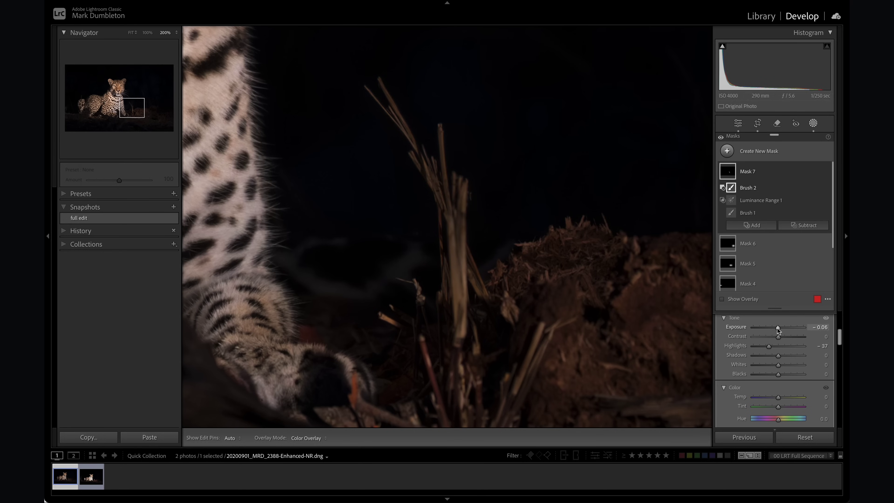
{"action": "left_click_drag", "start_coordinate": [778, 397], "coordinate": [774, 398]}
Compare the whole photo with Mask 7 off and on several times.
{"action": "key", "text": "z"}
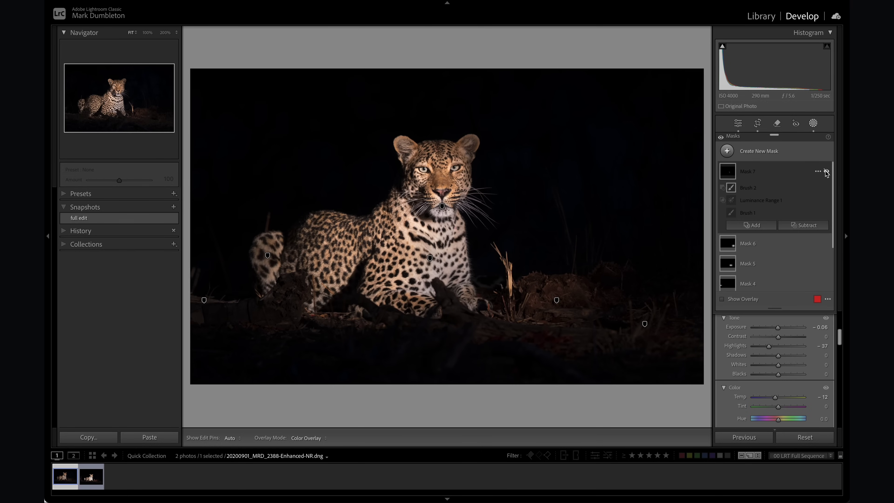
{"action": "left_click", "coordinate": [826, 172]}
{"action": "left_click", "coordinate": [825, 172]}
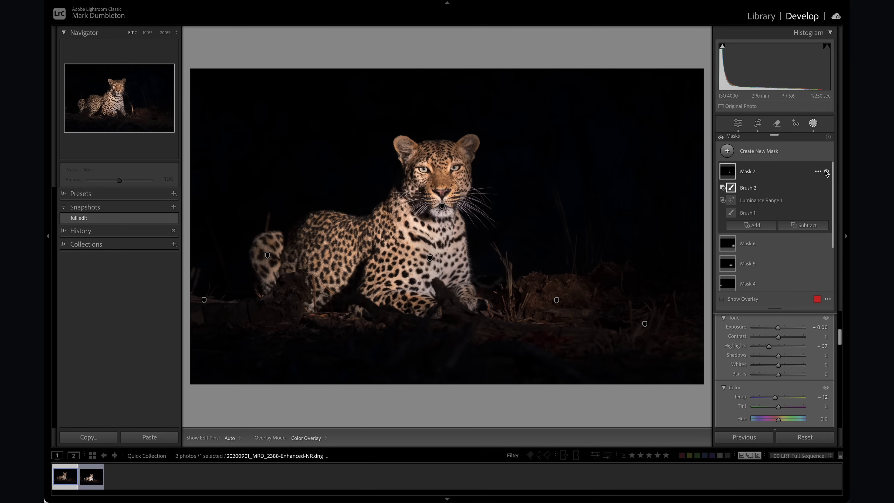
{"action": "left_click", "coordinate": [825, 172]}
{"action": "left_click", "coordinate": [826, 172]}
{"action": "left_click", "coordinate": [826, 172]}
{"action": "left_click", "coordinate": [826, 172]}
{"action": "left_click", "coordinate": [826, 172]}
{"action": "left_click", "coordinate": [825, 172]}
Reduce Mask 7's amount to 75.
{"action": "scroll", "coordinate": [803, 356], "scroll_direction": "up", "scroll_amount": 2}
{"action": "scroll", "coordinate": [804, 358], "scroll_direction": "up", "scroll_amount": 2}
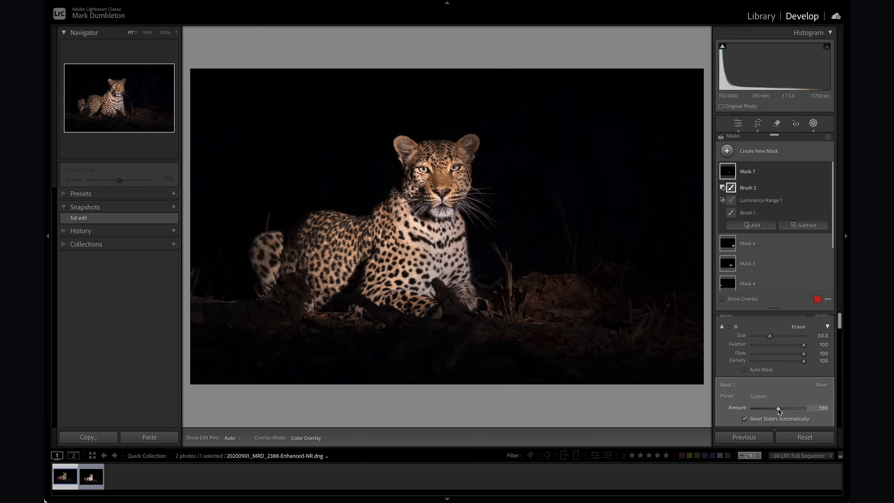
{"action": "left_click_drag", "start_coordinate": [773, 409], "coordinate": [770, 410]}
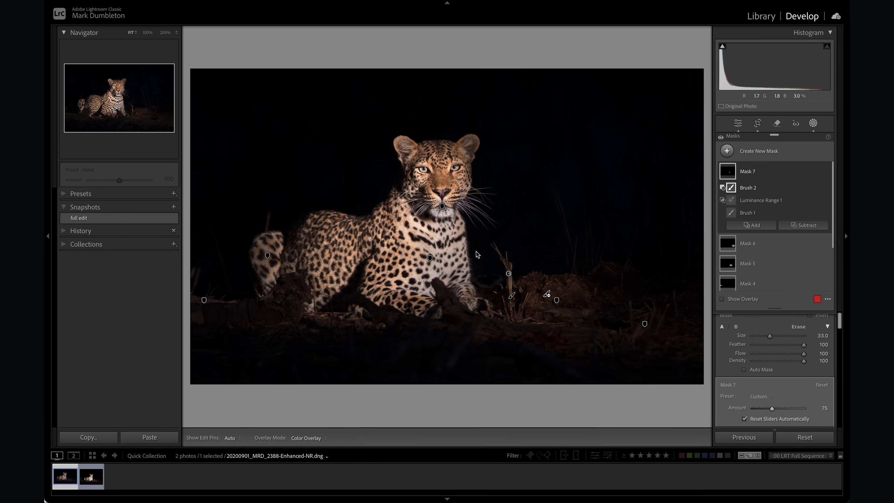
Brush a new mask over the grass stalks and intersect it with a luminance range sampled from the stalks.
{"action": "key", "text": "z"}
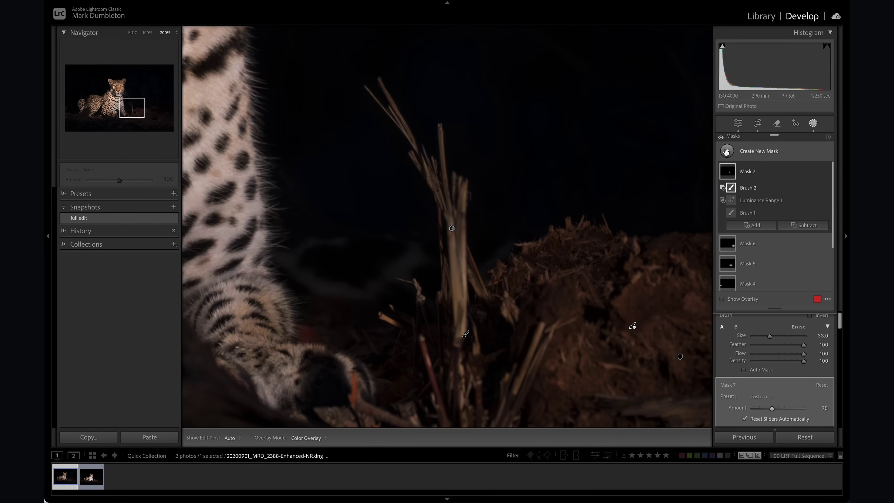
{"action": "left_click", "coordinate": [756, 151]}
{"action": "left_click", "coordinate": [746, 232]}
{"action": "mouse_move", "coordinate": [463, 285]}
{"action": "left_mouse_down"}
{"action": "mouse_move", "coordinate": [451, 278]}
{"action": "mouse_move", "coordinate": [460, 262]}
{"action": "left_mouse_up"}
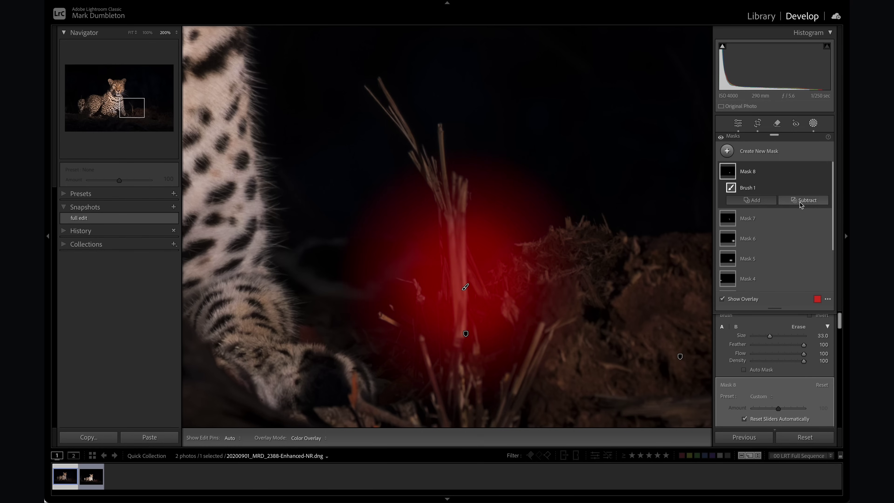
{"action": "left_click", "coordinate": [803, 201], "text": "alt"}
{"action": "left_click", "coordinate": [773, 337]}
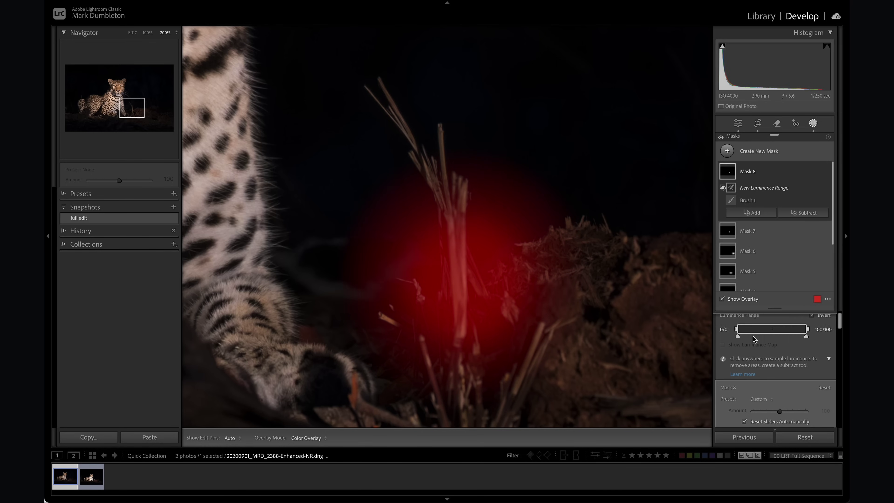
{"action": "left_click", "coordinate": [456, 267]}
Set Mask 8's exposure to −0.37 and leave masking.
{"action": "scroll", "coordinate": [776, 385], "scroll_direction": "down", "scroll_amount": 2}
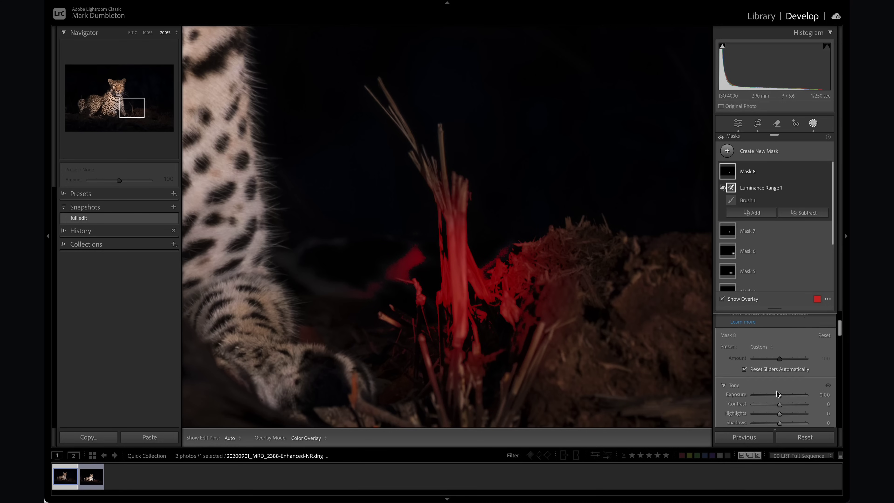
{"action": "left_click_drag", "start_coordinate": [780, 395], "coordinate": [777, 395]}
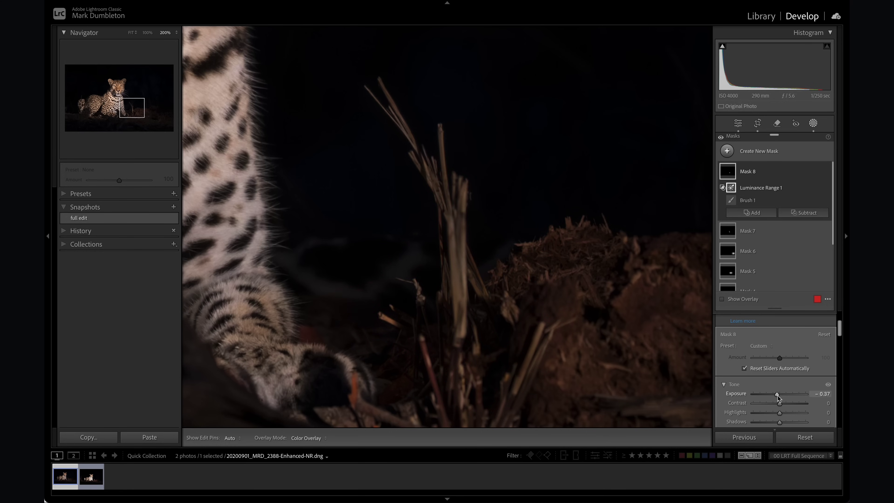
{"action": "key", "text": "shift+w"}
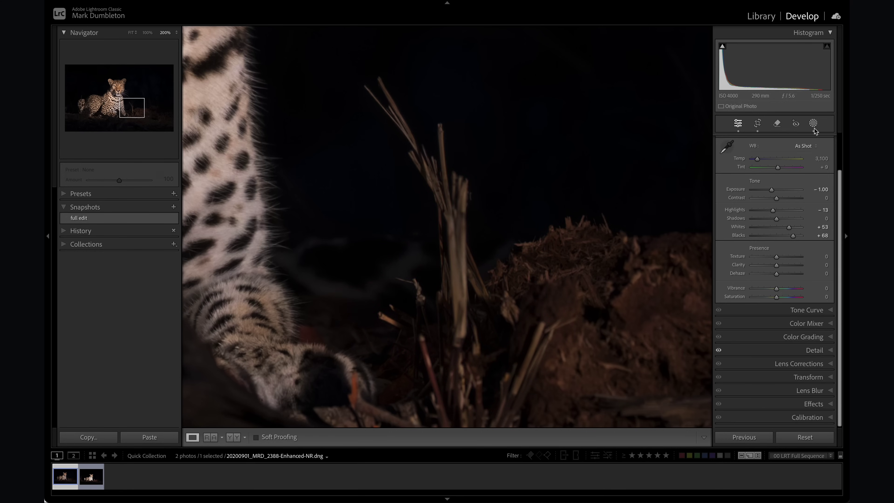
Set the whole photo's white balance to temperature 3,168 and tint +13.
{"action": "left_click", "coordinate": [449, 262]}
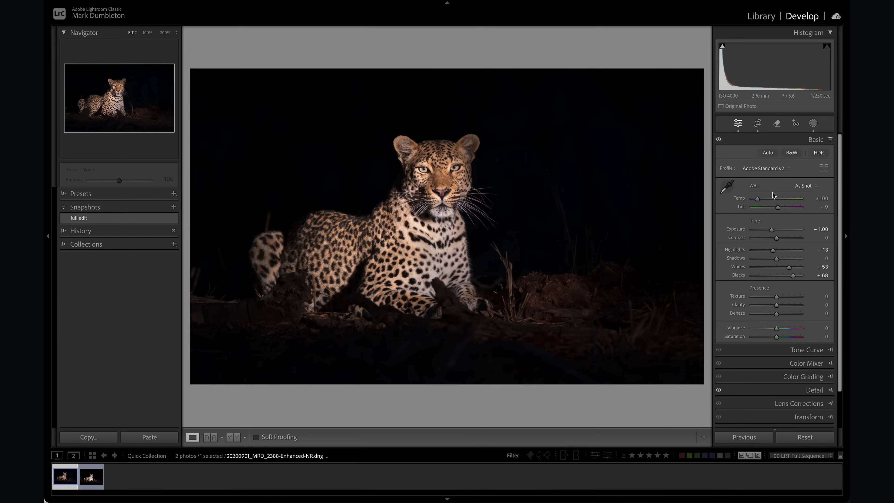
{"action": "left_click_drag", "start_coordinate": [758, 201], "coordinate": [778, 208]}
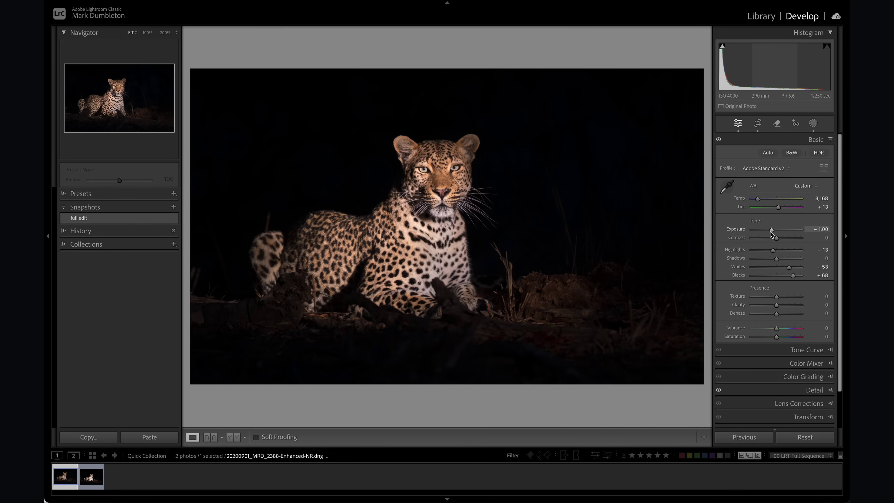
Set the whole photo's exposure to −1.40, contrast +9, blacks +63, clarity +6, vibrance −13 and saturation +2.
{"action": "left_click_drag", "start_coordinate": [770, 232], "coordinate": [769, 231]}
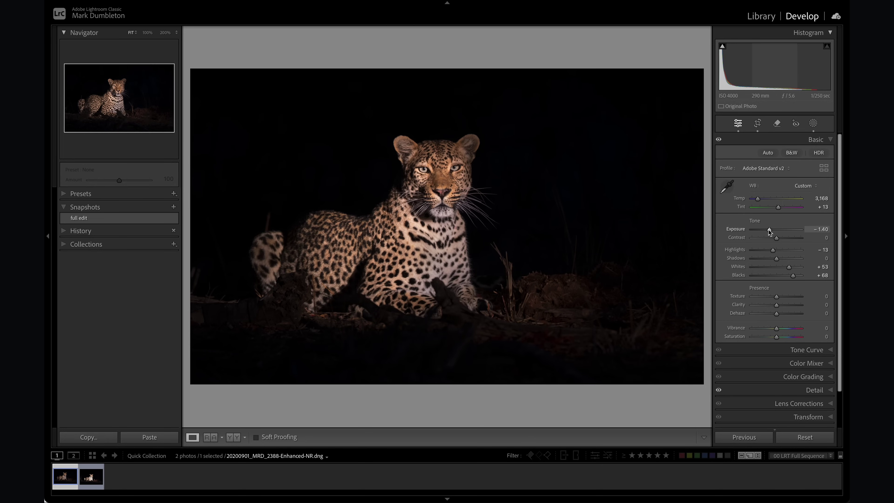
{"action": "left_click_drag", "start_coordinate": [794, 276], "coordinate": [793, 277]}
{"action": "left_click", "coordinate": [776, 239]}
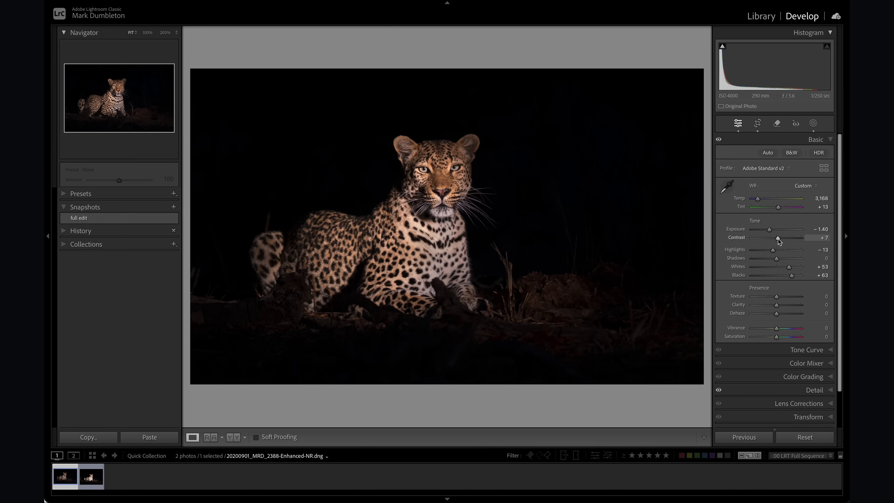
{"action": "left_click_drag", "start_coordinate": [778, 239], "coordinate": [779, 239]}
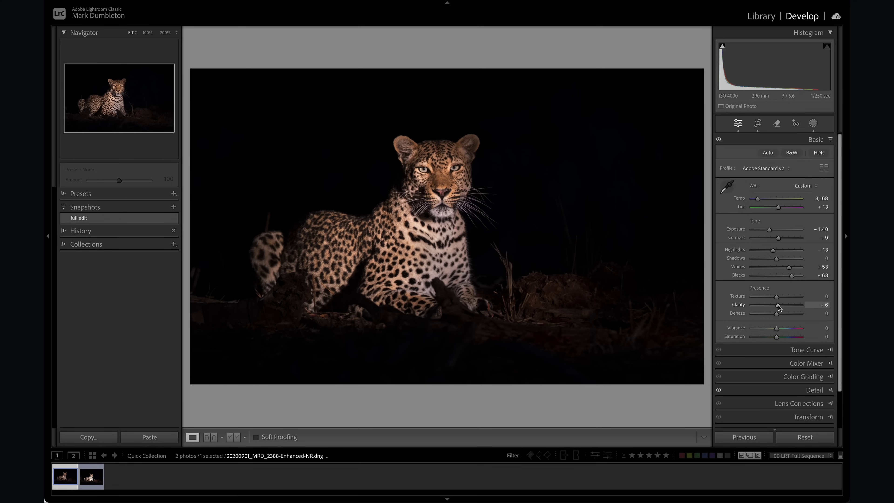
{"action": "mouse_move", "coordinate": [776, 329]}
{"action": "left_mouse_down"}
{"action": "mouse_move", "coordinate": [768, 329]}
{"action": "mouse_move", "coordinate": [776, 339]}
{"action": "left_mouse_up"}
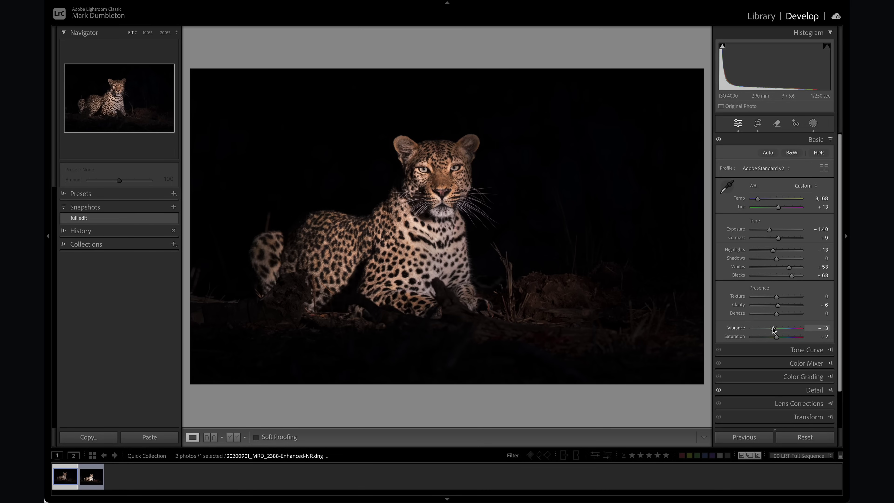
Apply the Black Fade 1 preset from the MD Presets - Lightroom Tools V1.3 group.
{"action": "left_click", "coordinate": [80, 194]}
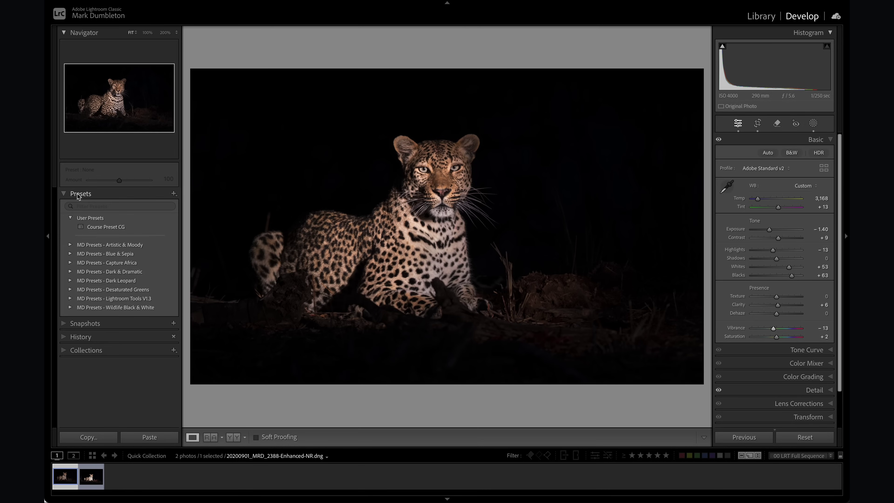
{"action": "left_click", "coordinate": [69, 299]}
{"action": "scroll", "coordinate": [118, 299], "scroll_direction": "down", "scroll_amount": 3}
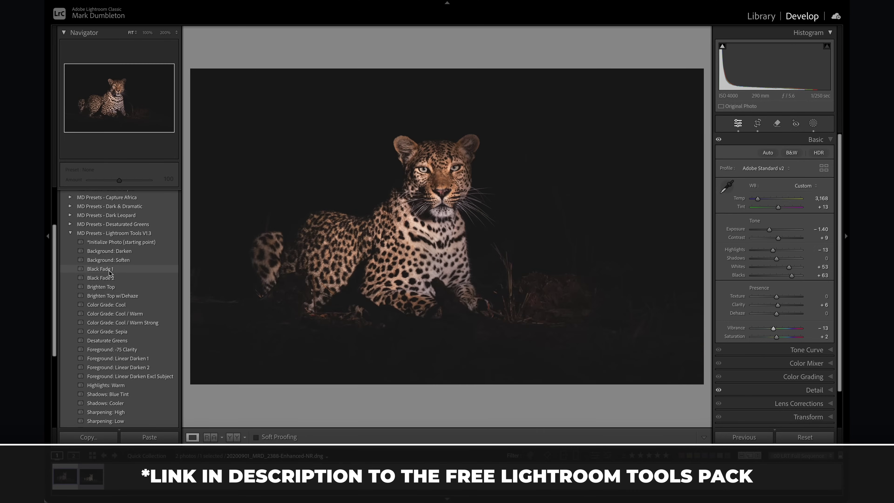
{"action": "left_click", "coordinate": [110, 270]}
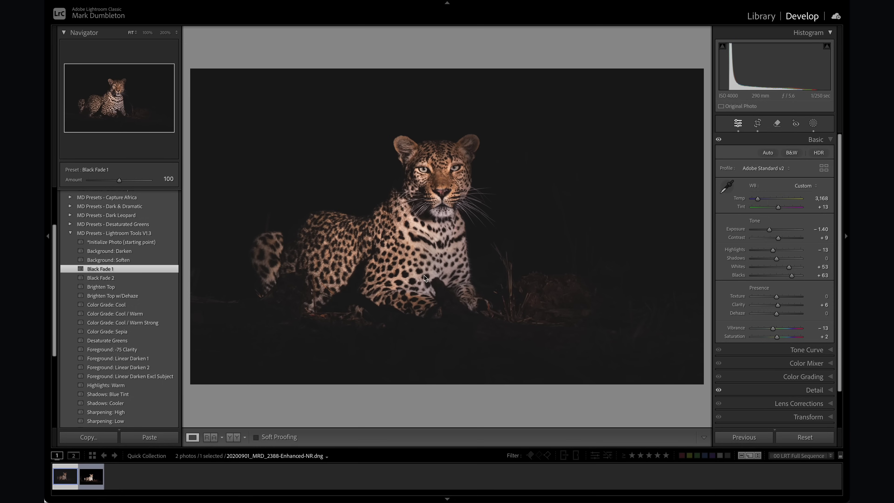
Compare the photo with and without the Black Fade 1 mask, reduce its amount to 40 and leave masking.
{"action": "left_click", "coordinate": [813, 124]}
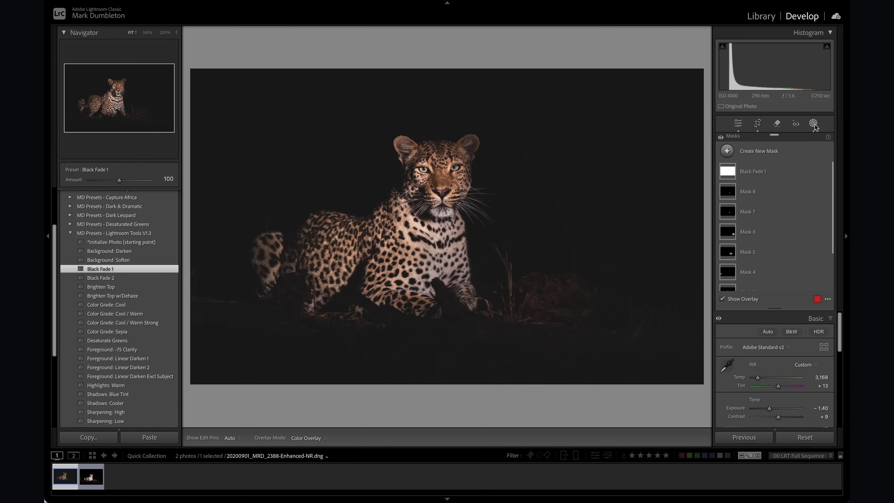
{"action": "left_click", "coordinate": [826, 172]}
{"action": "left_click", "coordinate": [826, 172]}
{"action": "left_click", "coordinate": [826, 171]}
{"action": "left_click", "coordinate": [826, 171]}
{"action": "left_click", "coordinate": [756, 171]}
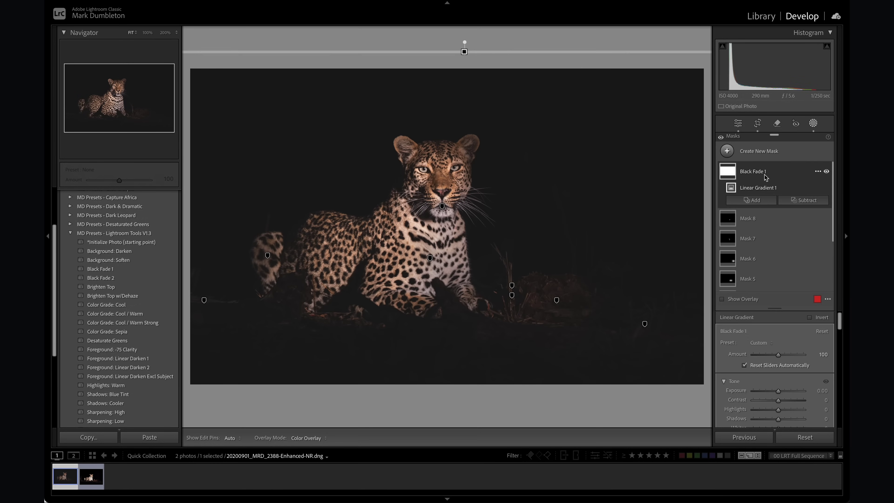
{"action": "left_click_drag", "start_coordinate": [768, 358], "coordinate": [764, 357]}
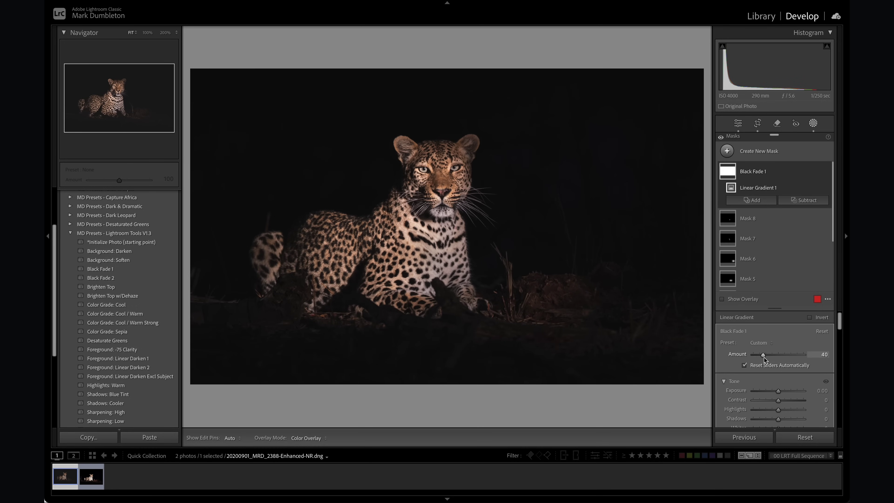
{"action": "key", "text": "shift+w"}
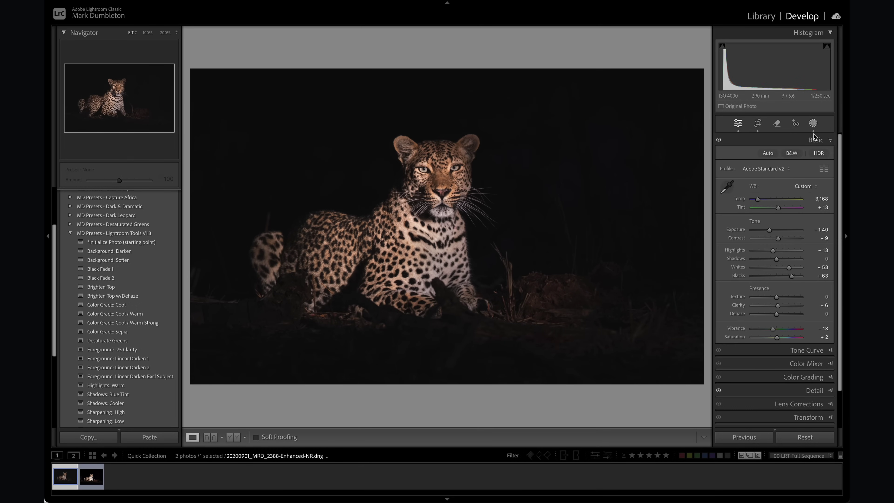
Color grade the shadows blue with hue 216, saturation 37 and luminance −22, and set the balance to +64.
{"action": "mouse_move", "coordinate": [746, 311]}
{"action": "left_mouse_down"}
{"action": "mouse_move", "coordinate": [732, 319]}
{"action": "mouse_move", "coordinate": [741, 312]}
{"action": "left_mouse_up"}
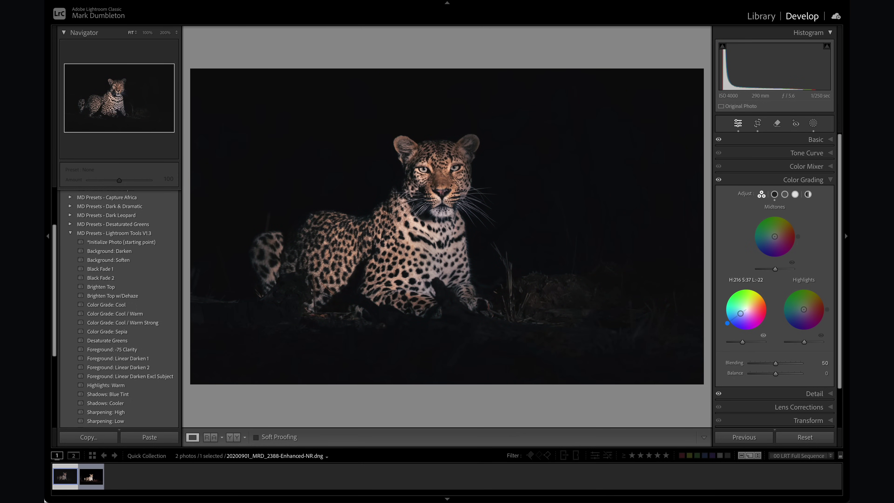
{"action": "left_click_drag", "start_coordinate": [775, 373], "coordinate": [791, 374]}
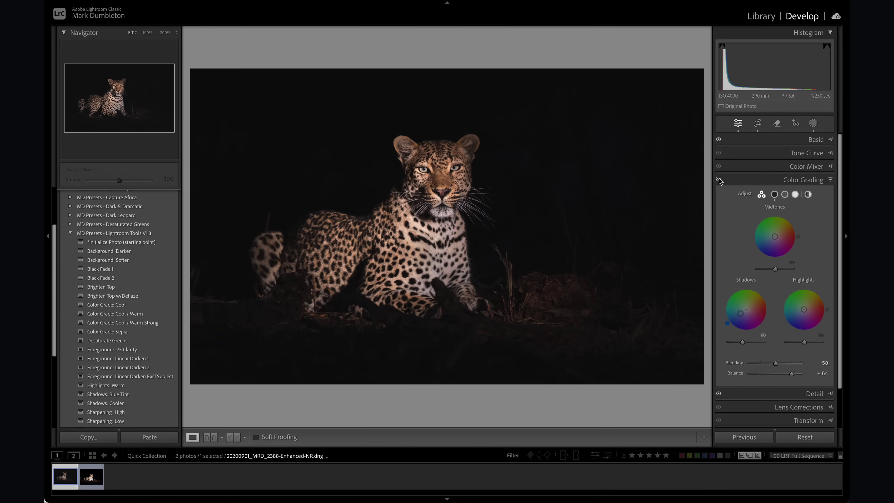
Anchor the blue channel's tone curve with points along the diagonal and lift its black point to output 5.
{"action": "left_click", "coordinate": [814, 155]}
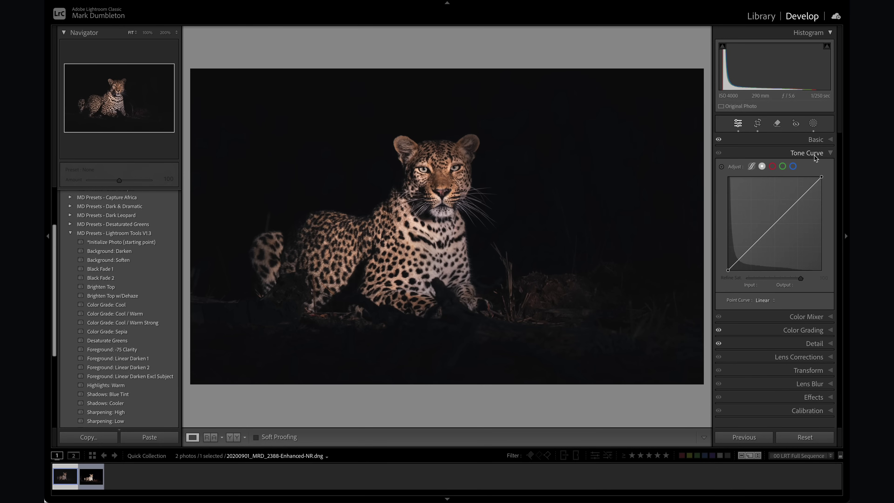
{"action": "left_click", "coordinate": [793, 166]}
{"action": "left_click", "coordinate": [745, 254]}
{"action": "left_click", "coordinate": [768, 230]}
{"action": "left_click", "coordinate": [790, 207]}
{"action": "left_click", "coordinate": [806, 191]}
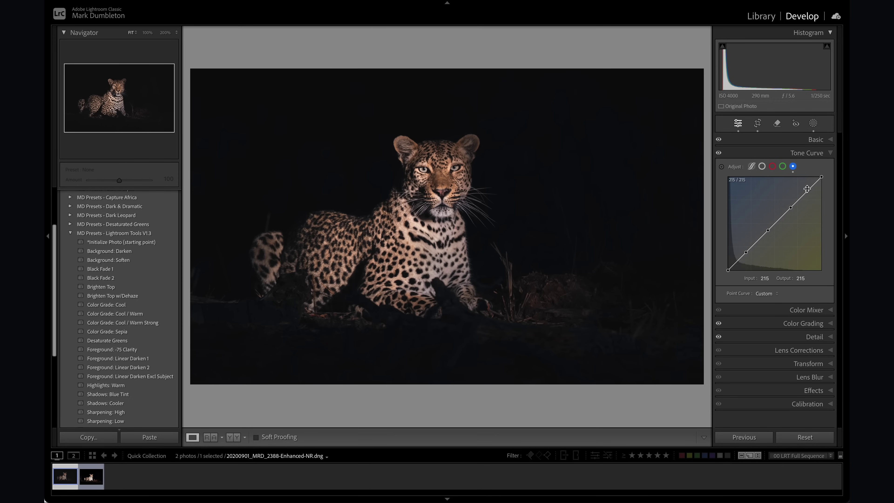
{"action": "left_click", "coordinate": [736, 261]}
{"action": "left_click_drag", "start_coordinate": [727, 270], "coordinate": [727, 269]}
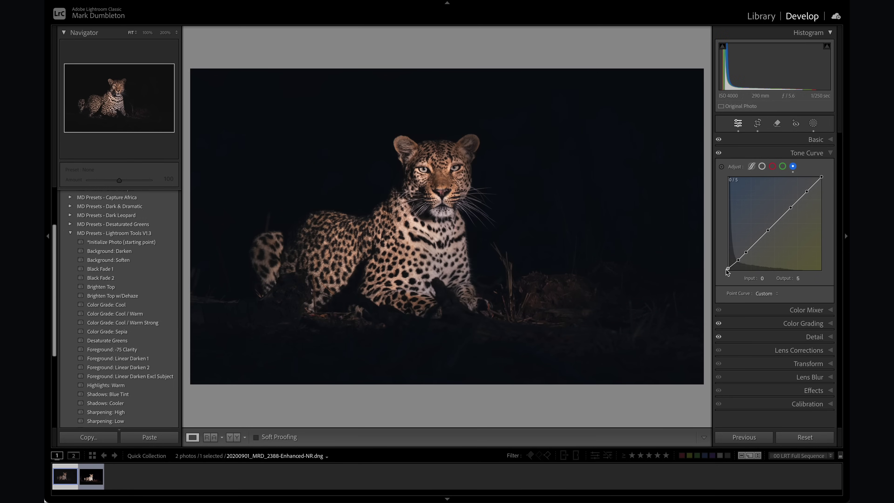
{"action": "left_click_drag", "start_coordinate": [725, 269], "coordinate": [705, 269]}
Set the Blue Primary saturation to +69 in the camera calibration.
{"action": "left_click", "coordinate": [808, 403]}
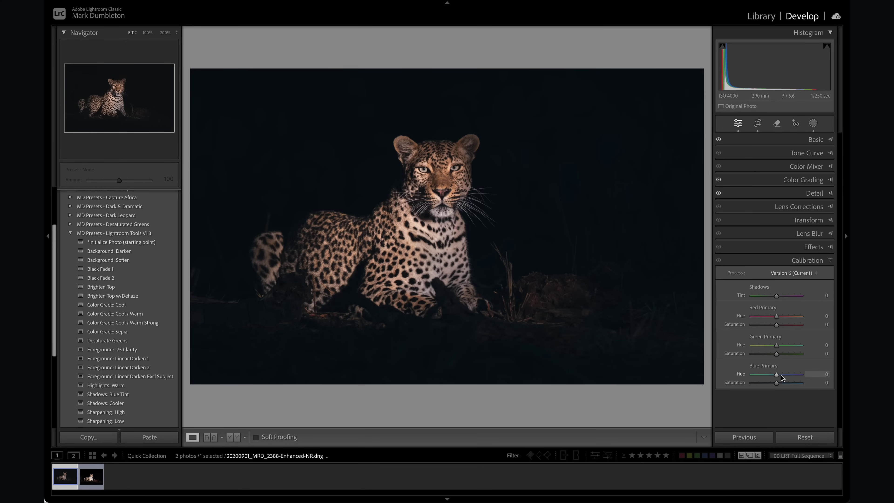
{"action": "left_click_drag", "start_coordinate": [777, 385], "coordinate": [793, 384]}
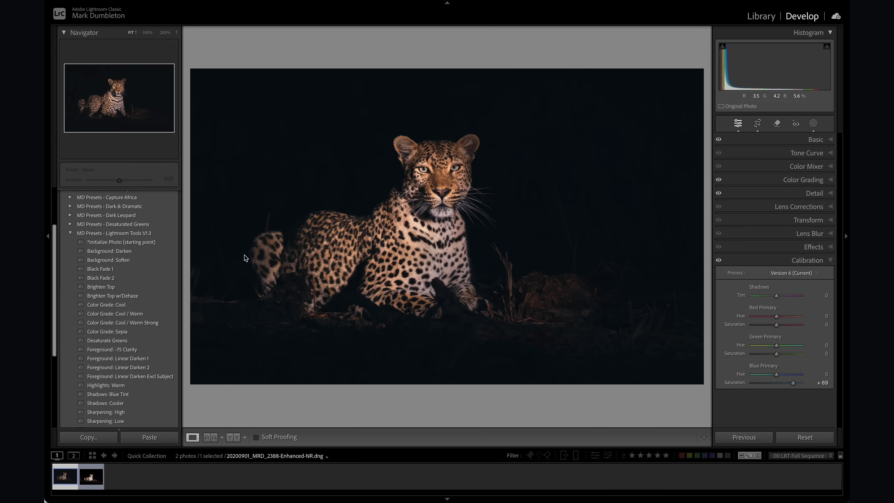
Add a linear gradient mask fading from the photo's left side to the leopard's shoulder, with exposure −0.66, and leave masking.
{"action": "left_click", "coordinate": [813, 123]}
{"action": "left_click", "coordinate": [726, 151]}
{"action": "left_click", "coordinate": [757, 244]}
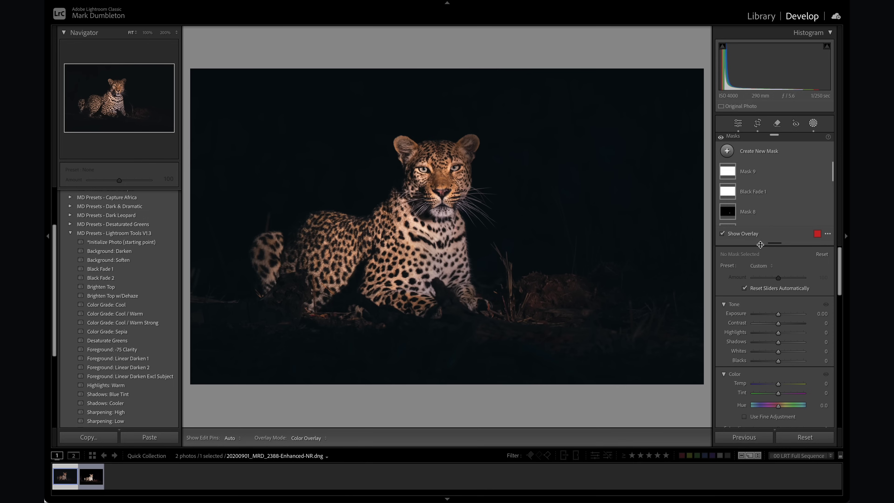
{"action": "left_click_drag", "start_coordinate": [222, 222], "coordinate": [397, 221]}
{"action": "left_click_drag", "start_coordinate": [778, 325], "coordinate": [773, 328]}
{"action": "left_click_drag", "start_coordinate": [221, 224], "coordinate": [229, 224]}
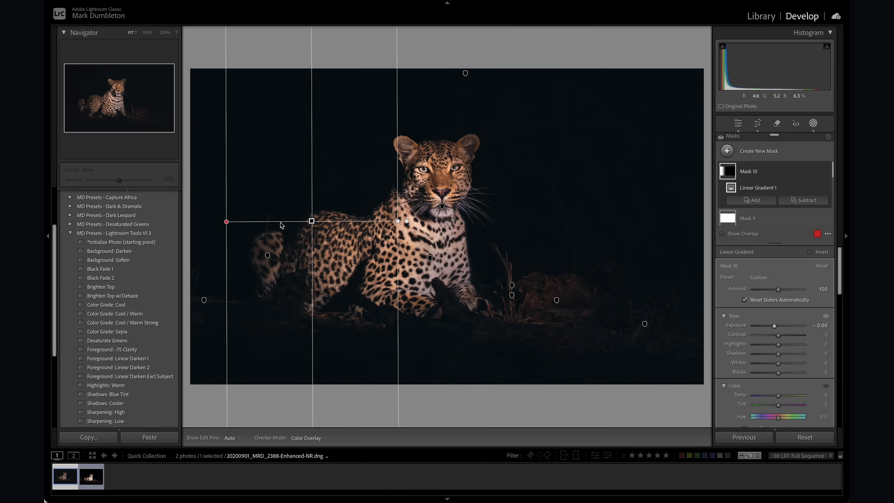
{"action": "left_click", "coordinate": [813, 124]}
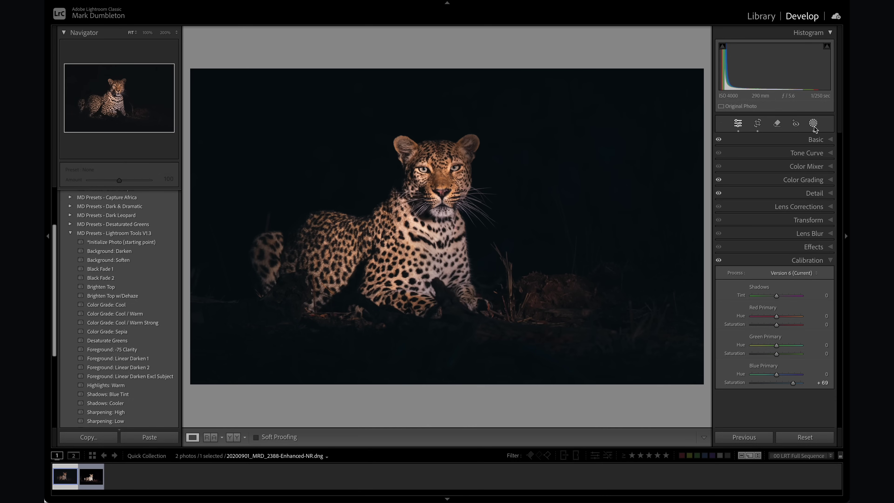
Draw a large radial gradient mask centred on the leopard and invert it to cover the surroundings.
{"action": "left_click", "coordinate": [813, 123]}
{"action": "left_click", "coordinate": [753, 150]}
{"action": "left_click", "coordinate": [740, 259]}
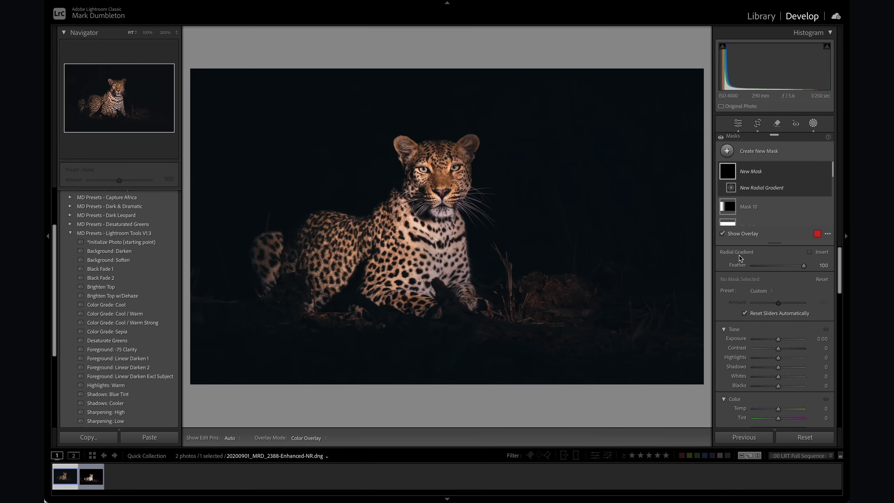
{"action": "left_click_drag", "start_coordinate": [438, 228], "coordinate": [633, 365]}
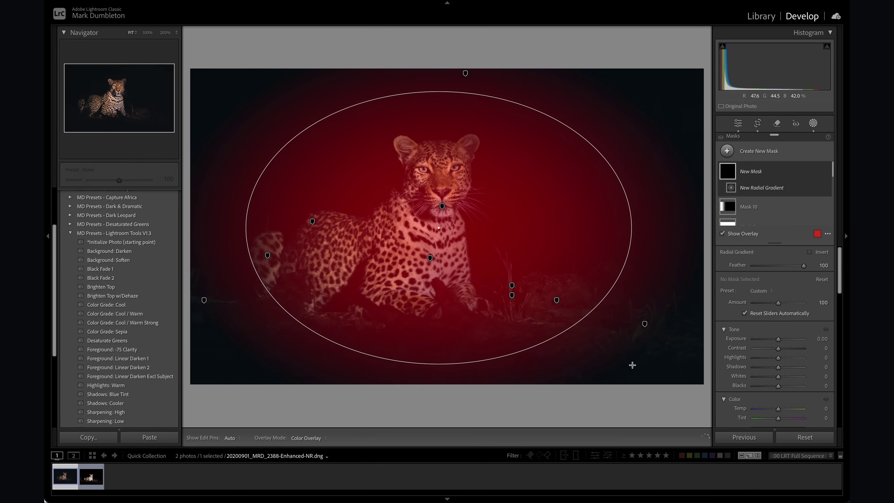
{"action": "left_click", "coordinate": [809, 252]}
Lower the inverted radial mask's exposure, enlarge its ellipse in width and height, and leave masking.
{"action": "left_click_drag", "start_coordinate": [777, 340], "coordinate": [771, 340]}
{"action": "mouse_move", "coordinate": [430, 197]}
{"action": "left_click_drag", "start_coordinate": [213, 225], "coordinate": [181, 227]}
{"action": "left_click_drag", "start_coordinate": [439, 366], "coordinate": [438, 375]}
{"action": "left_click", "coordinate": [813, 123]}
Set the whole photo's exposure to −1.00 and highlights to −10.
{"action": "left_click", "coordinate": [813, 139]}
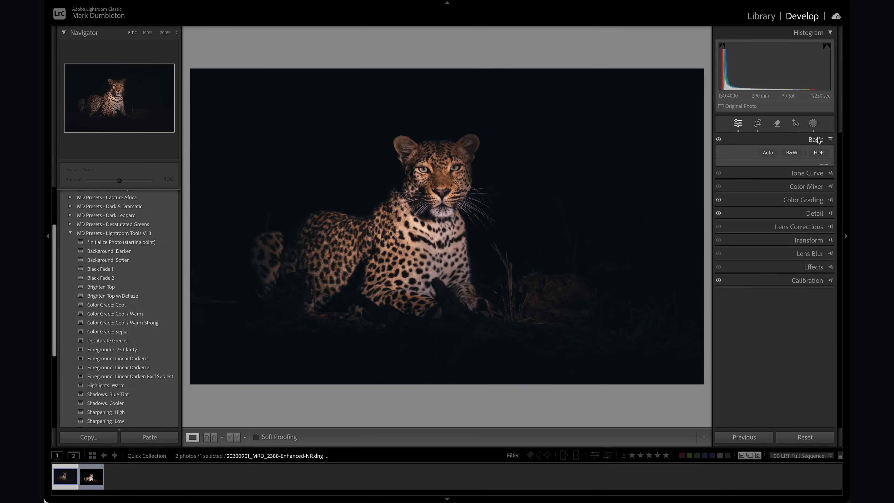
{"action": "left_click_drag", "start_coordinate": [770, 232], "coordinate": [771, 231]}
{"action": "scroll", "coordinate": [771, 232], "scroll_direction": "up", "scroll_amount": 1}
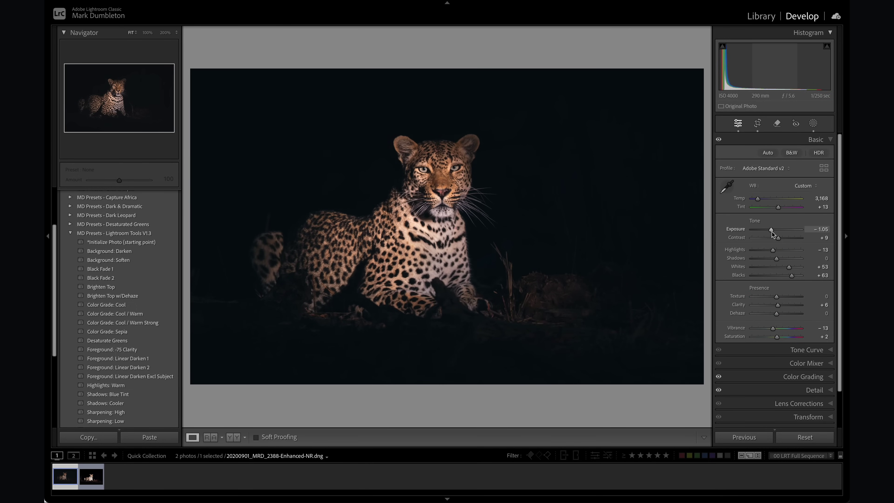
{"action": "mouse_move", "coordinate": [773, 250]}
{"action": "left_mouse_down"}
{"action": "mouse_move", "coordinate": [787, 253]}
{"action": "mouse_move", "coordinate": [774, 252]}
{"action": "left_mouse_up"}
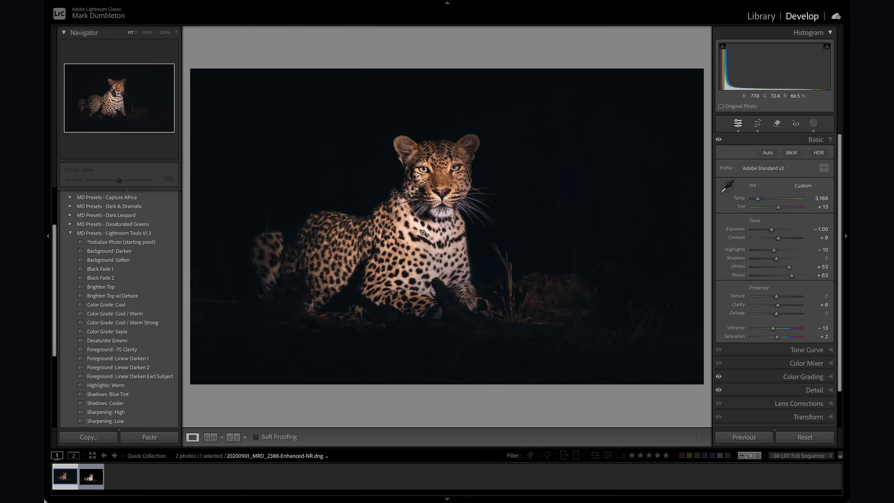
Try lowering Mask 2's highlights on the leopard's chest to −17.
{"action": "left_click", "coordinate": [811, 124]}
{"action": "scroll", "coordinate": [761, 204], "scroll_direction": "down", "scroll_amount": 3}
{"action": "left_click", "coordinate": [759, 204]}
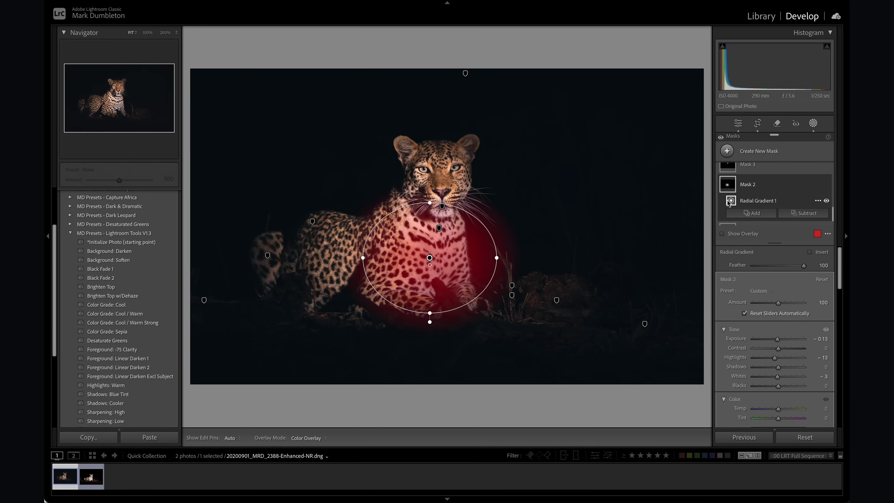
{"action": "left_click_drag", "start_coordinate": [776, 359], "coordinate": [776, 359]}
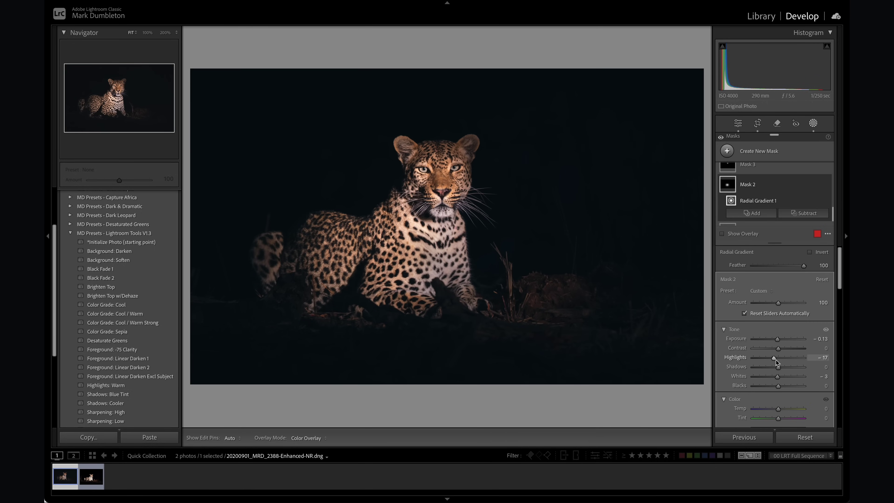
Set the exposure of Mask 3 on the leopard's muzzle to −0.68 and leave masking.
{"action": "scroll", "coordinate": [730, 183], "scroll_direction": "up", "scroll_amount": 1}
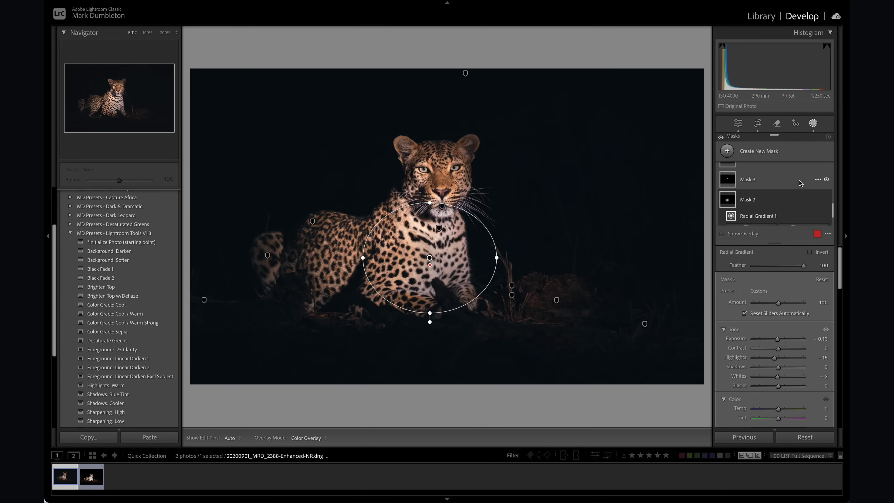
{"action": "left_click", "coordinate": [729, 180]}
{"action": "left_click_drag", "start_coordinate": [773, 341], "coordinate": [772, 341]}
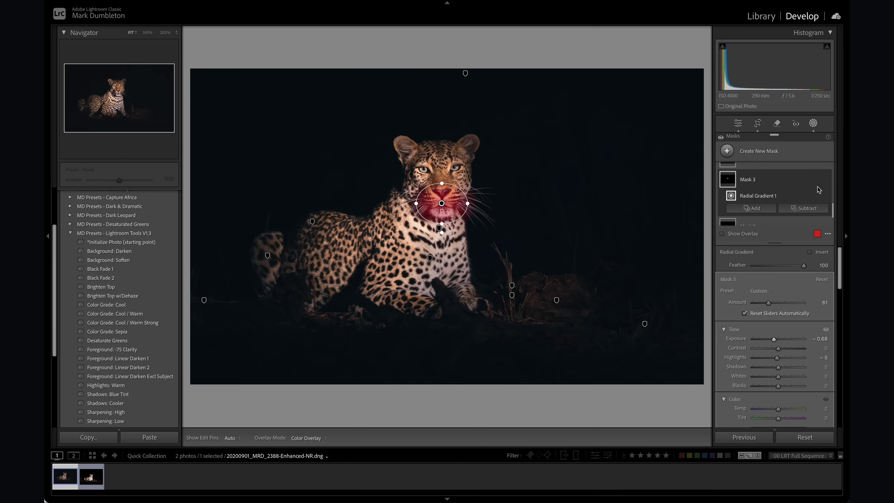
{"action": "left_click", "coordinate": [813, 123]}
Shift the orange hue to −3 in the Color Mixer with targeted adjustment on the leopard's face.
{"action": "left_click", "coordinate": [806, 363]}
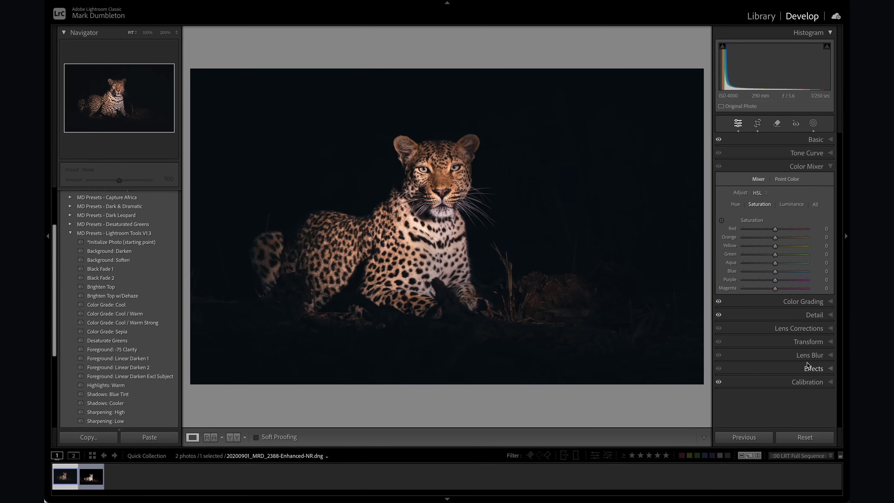
{"action": "left_click", "coordinate": [735, 204]}
{"action": "left_click", "coordinate": [721, 220]}
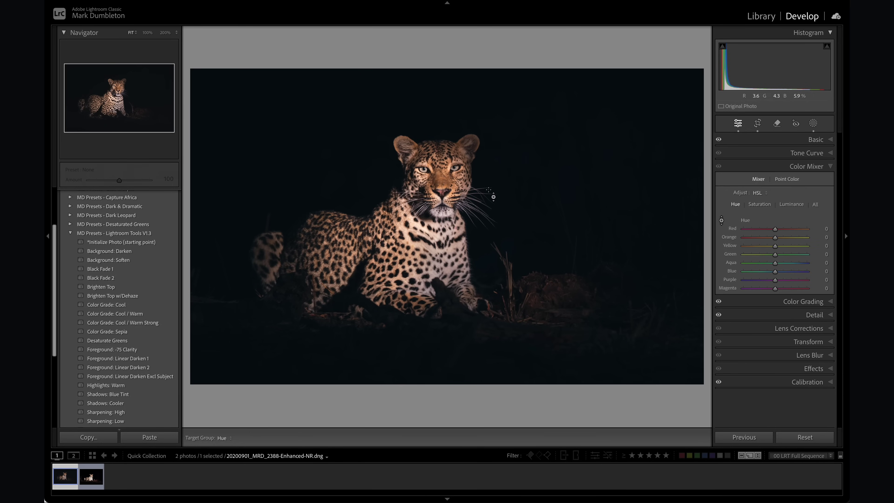
{"action": "left_click_drag", "start_coordinate": [446, 173], "coordinate": [447, 177]}
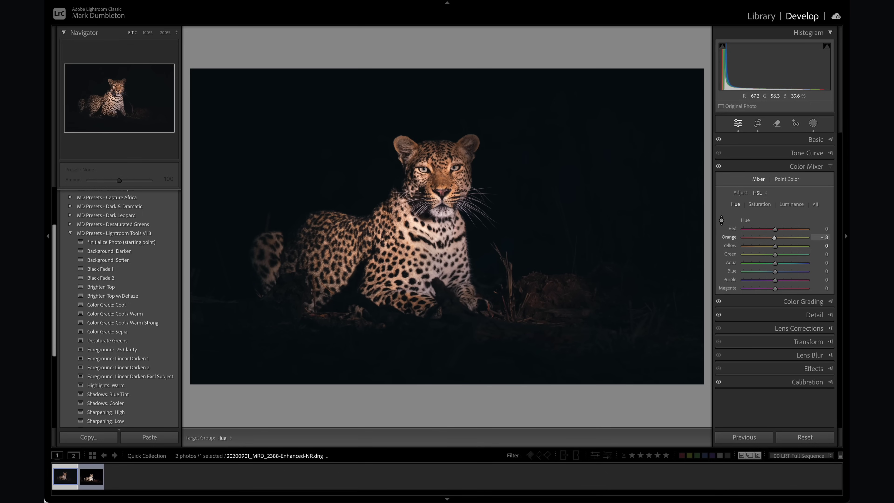